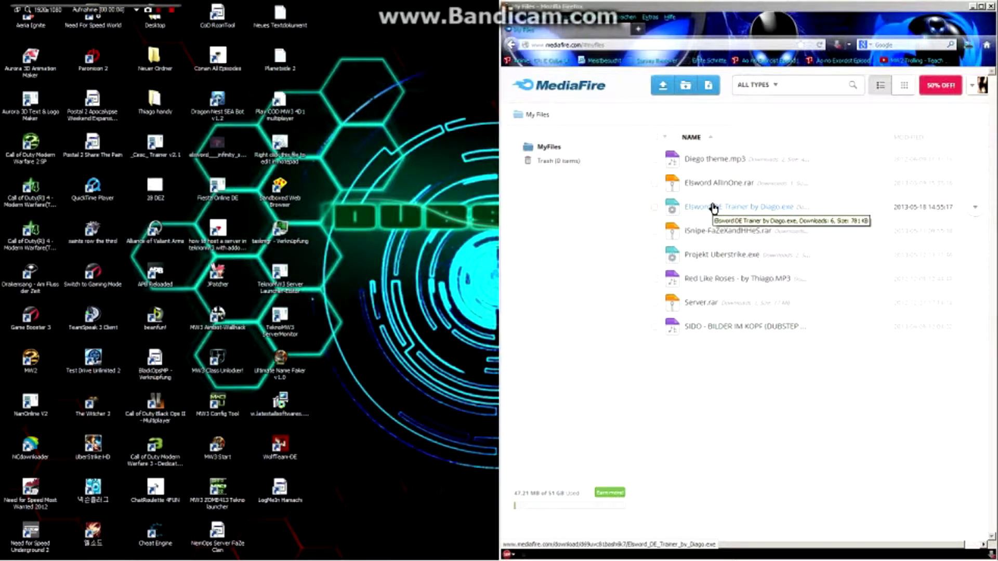
Copy the download link of the Elsword DE Trainer executable and open that link in a new browser tab.
right_click(714, 208)
left_click(730, 206)
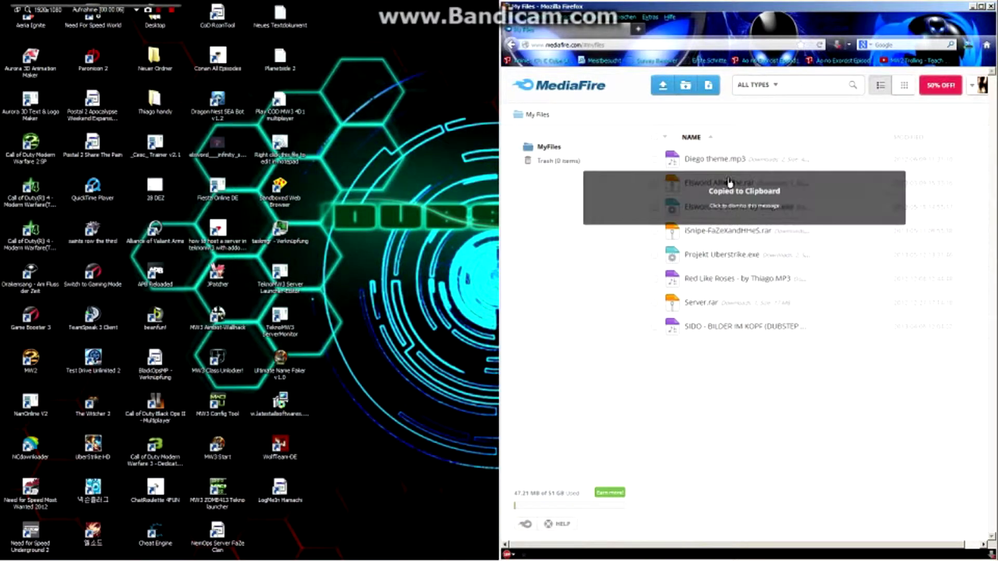
left_click(637, 29)
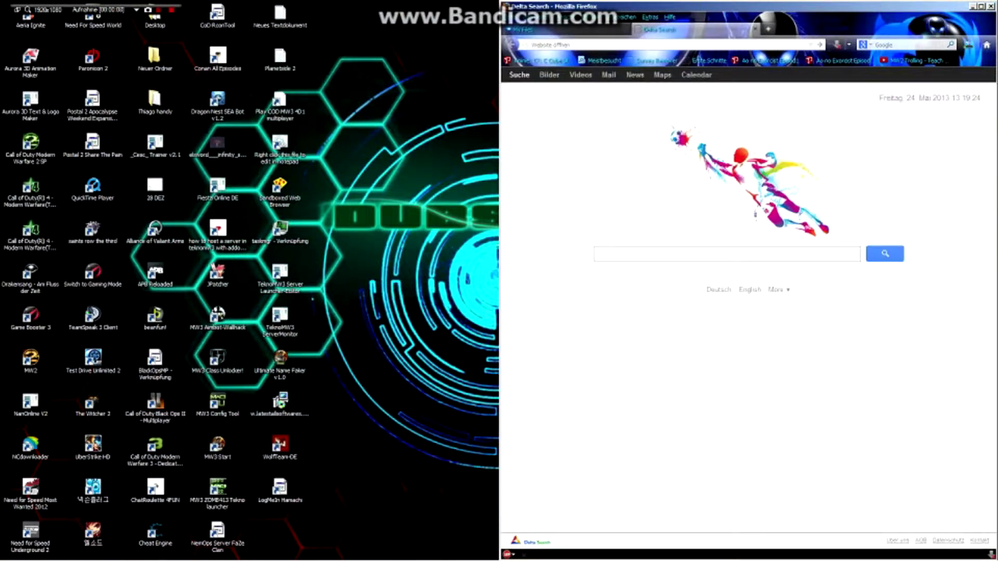
key("ctrl+v")
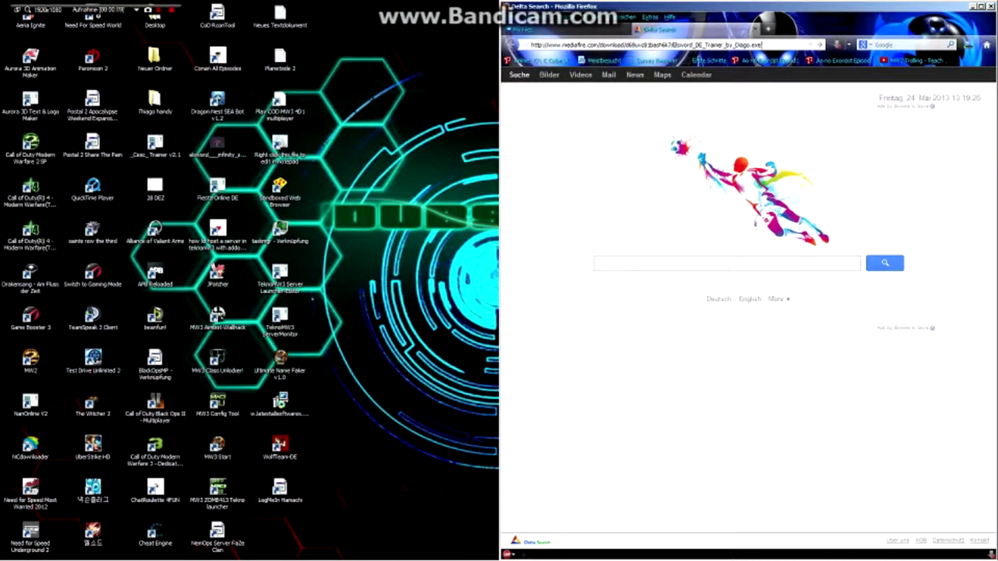
key("Return")
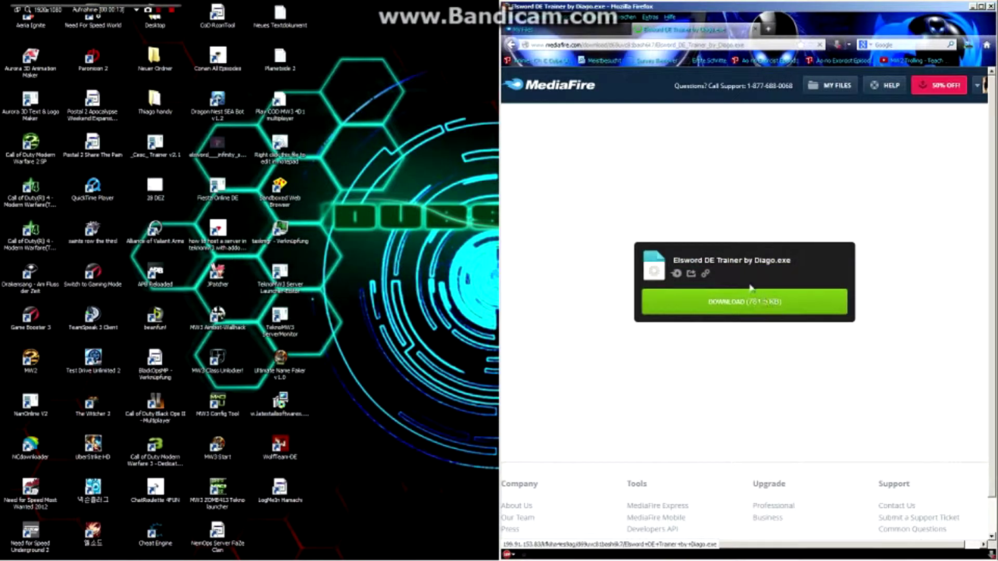
Download and save the Elsword DE Trainer executable, and run the downloaded file.
left_click(764, 301)
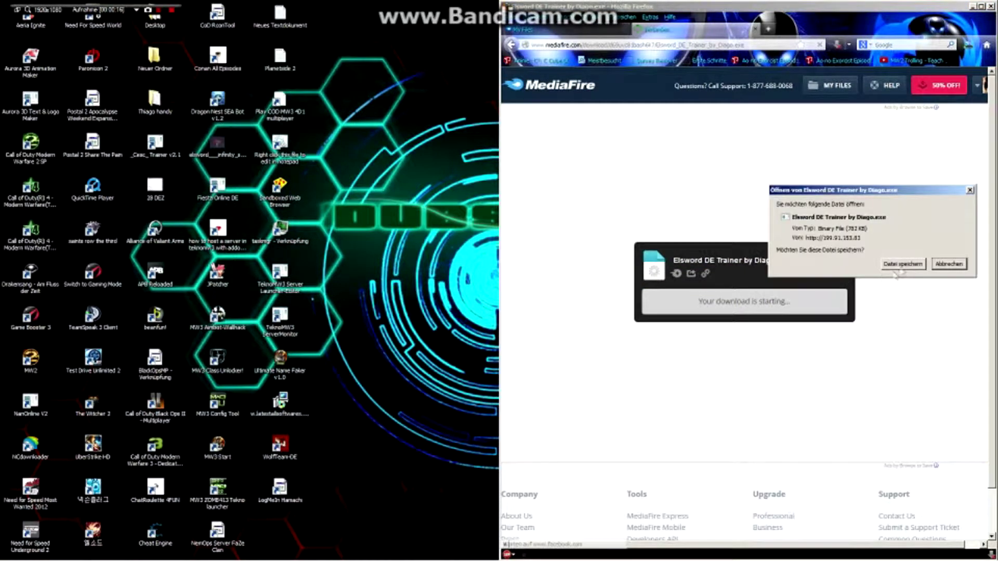
left_click(904, 265)
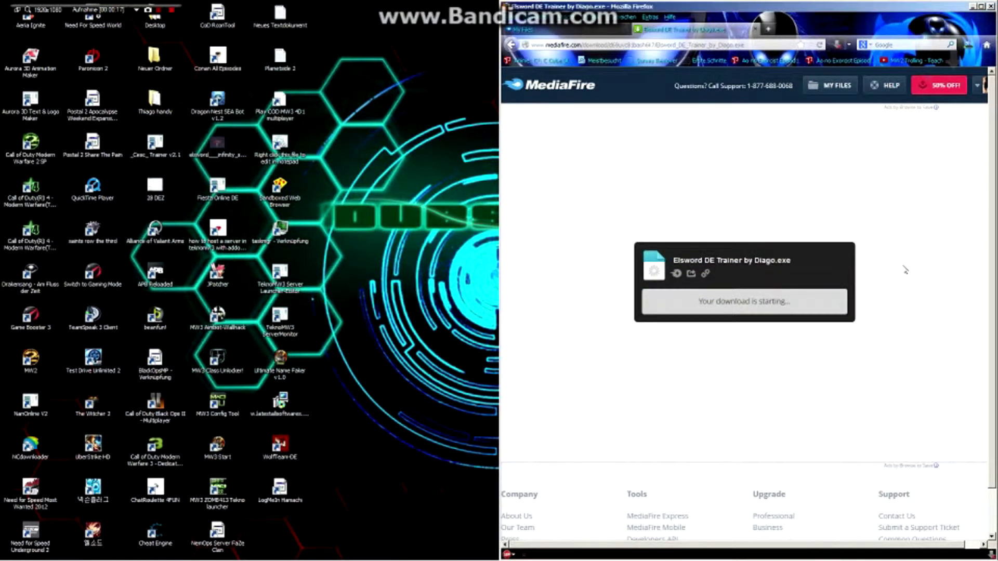
left_click(969, 45)
left_click(892, 89)
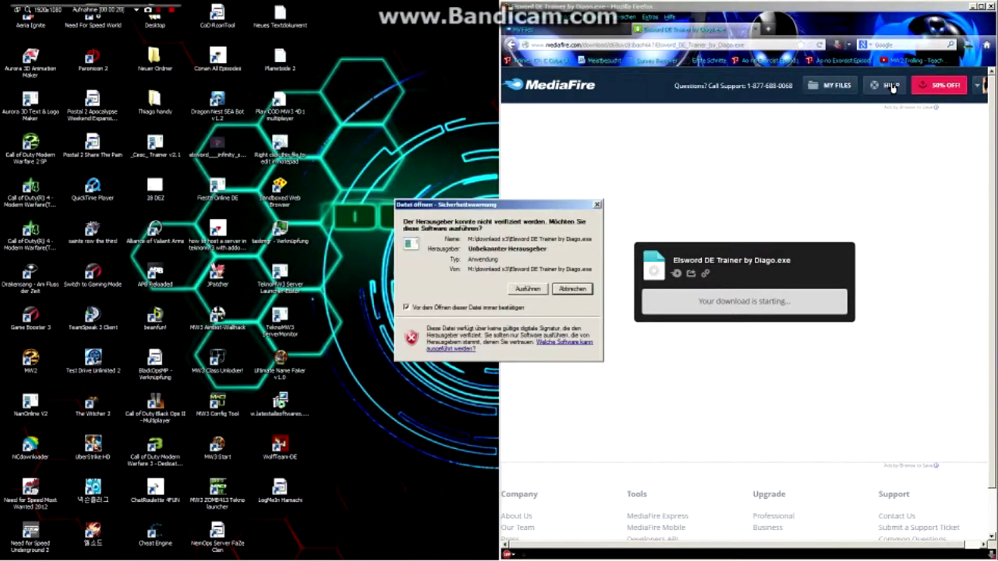
left_click(528, 290)
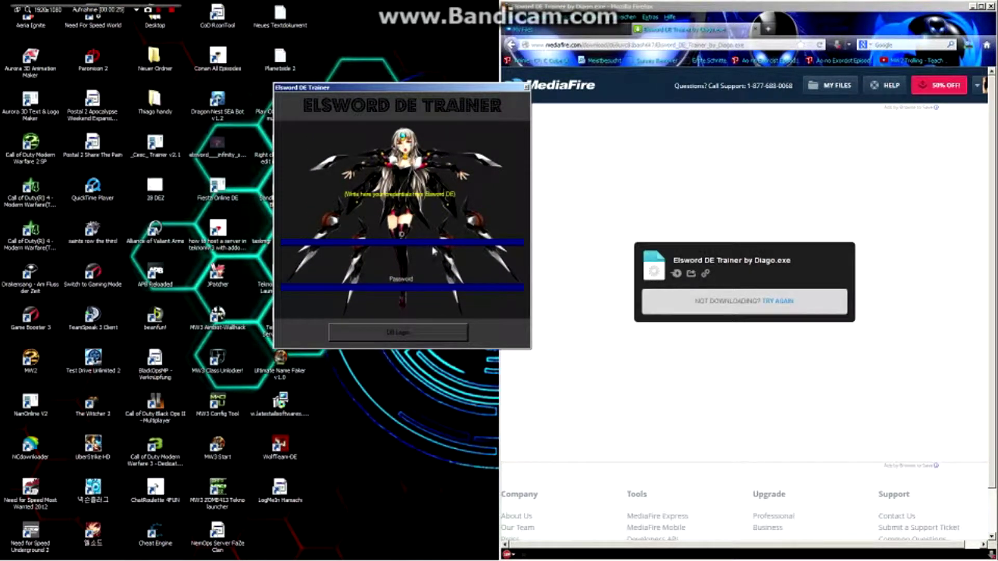
Fill in the account ID and password fields of the Elsword DE Trainer login form.
left_click(408, 242)
type("**")
left_click(417, 286)
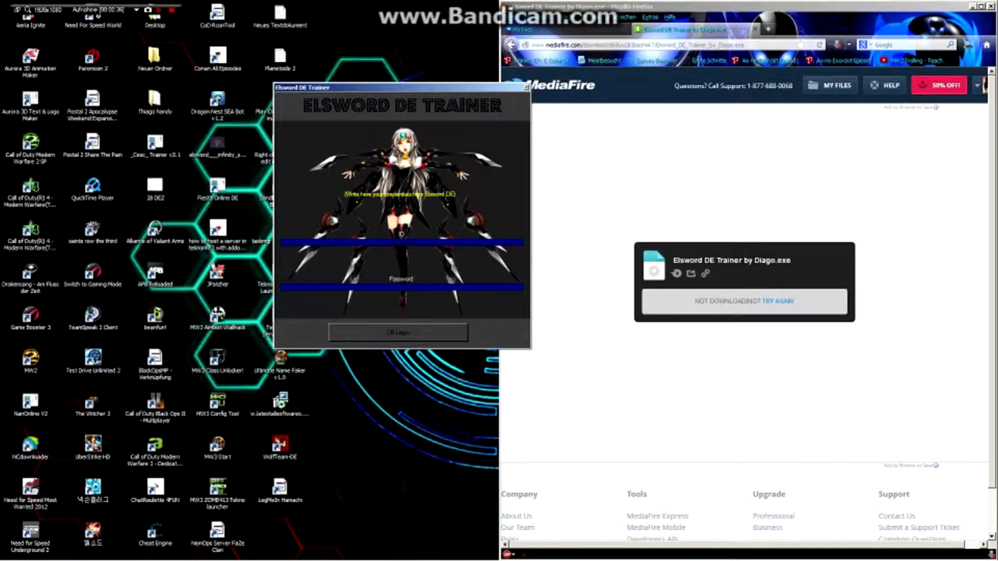
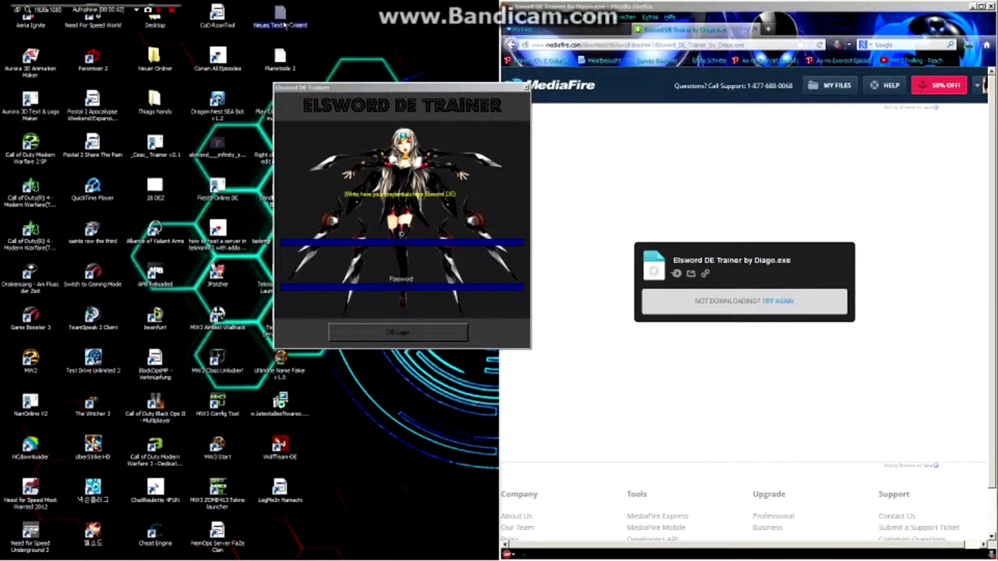
double_click(285, 23)
key("ctrl+a")
key("BackSpace")
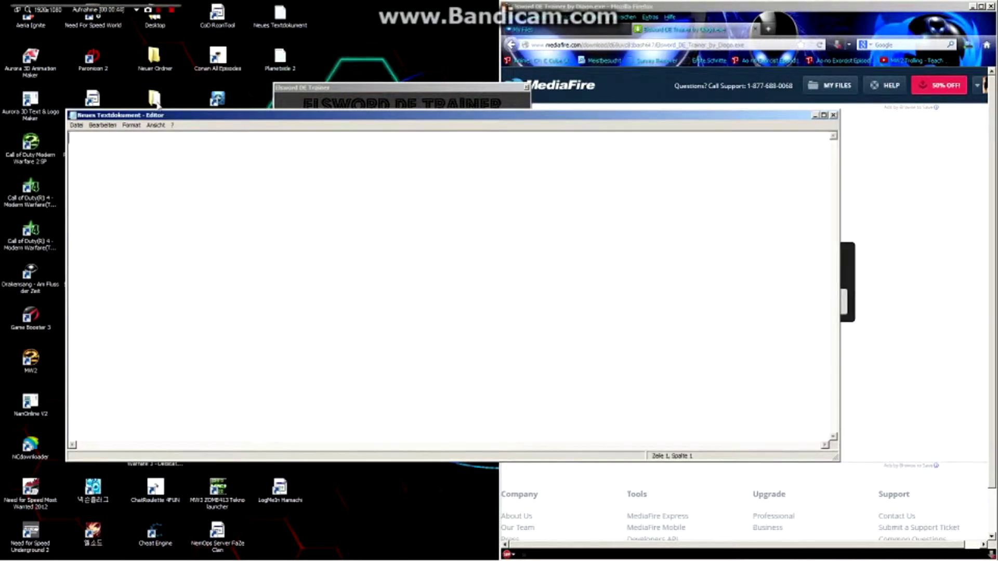
left_click_drag(242, 115, 587, 259)
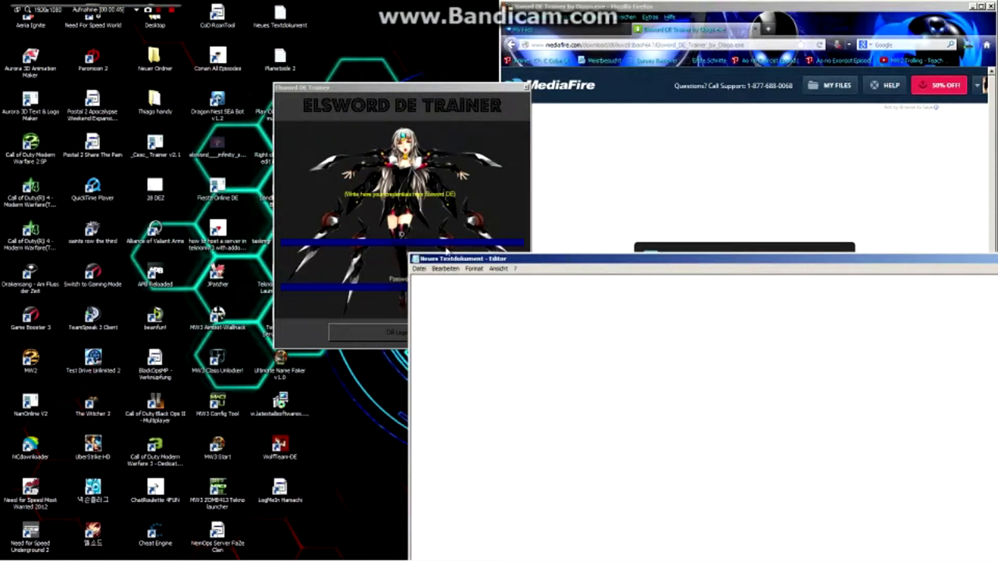
left_click(447, 251)
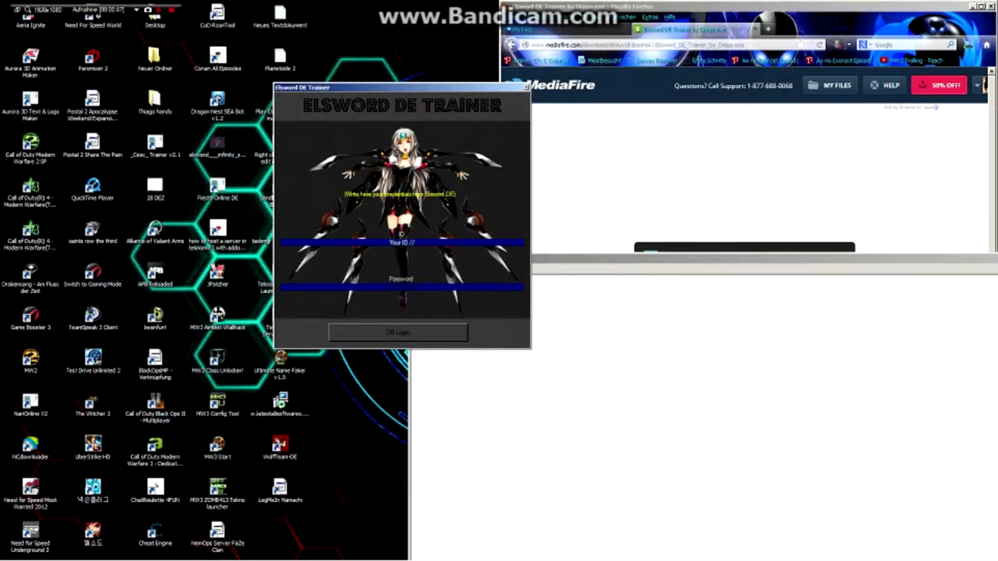
left_click(299, 288)
left_click_drag(960, 259, 523, 384)
left_click(742, 383)
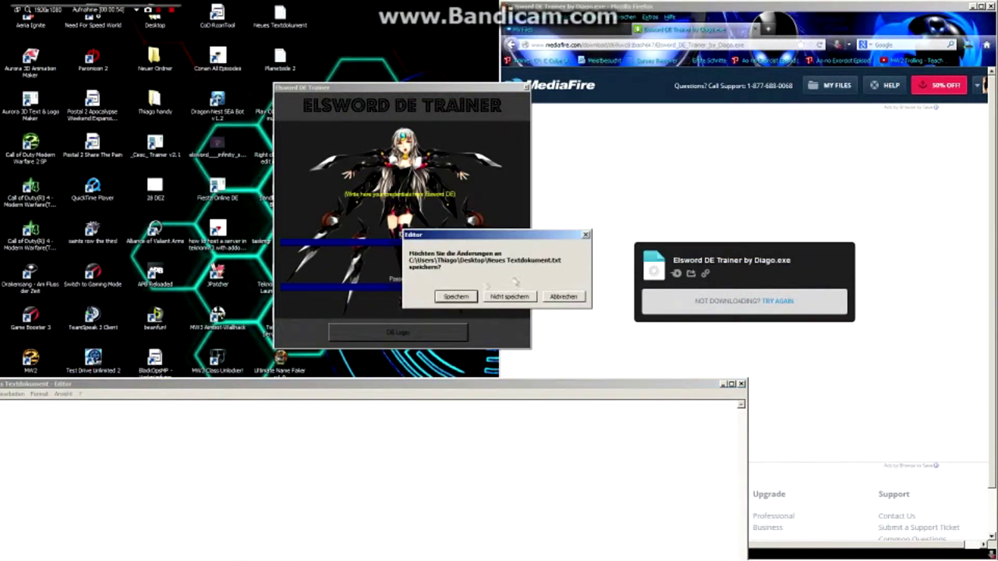
left_click(509, 298)
Move the Elsword DE Trainer window aside, enter the account ID in its login form and attempt the database login.
left_click_drag(413, 89, 342, 77)
left_click(344, 231)
type("1")
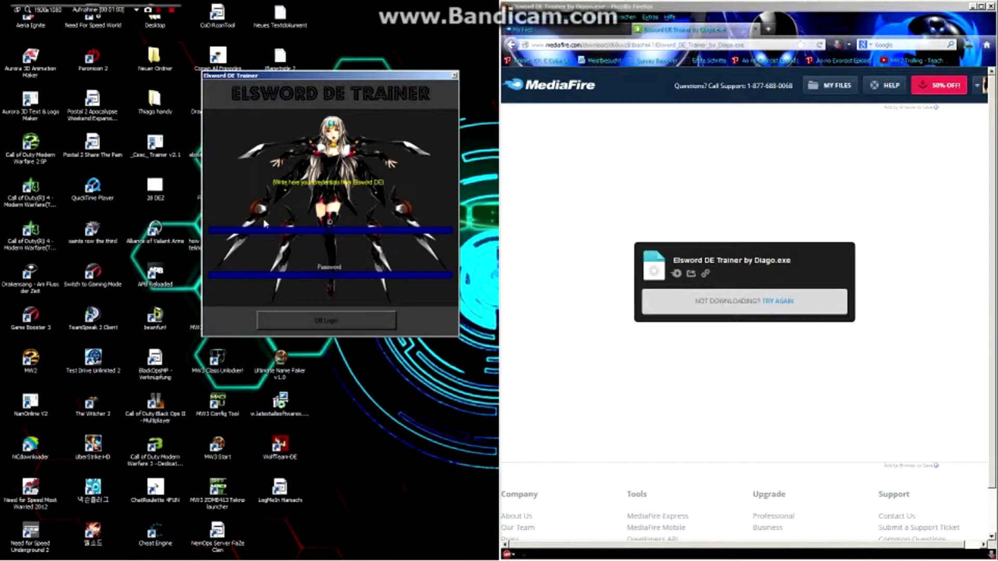
key("Tab")
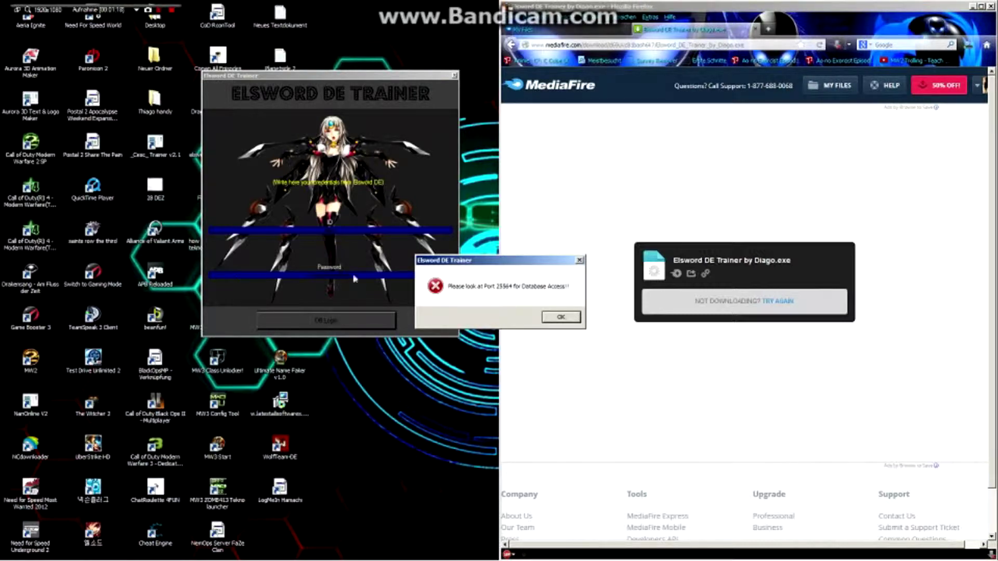
Open the desktop text file Neues Textdokument, clear its contents and place its window below the trainer's message box.
double_click(286, 25)
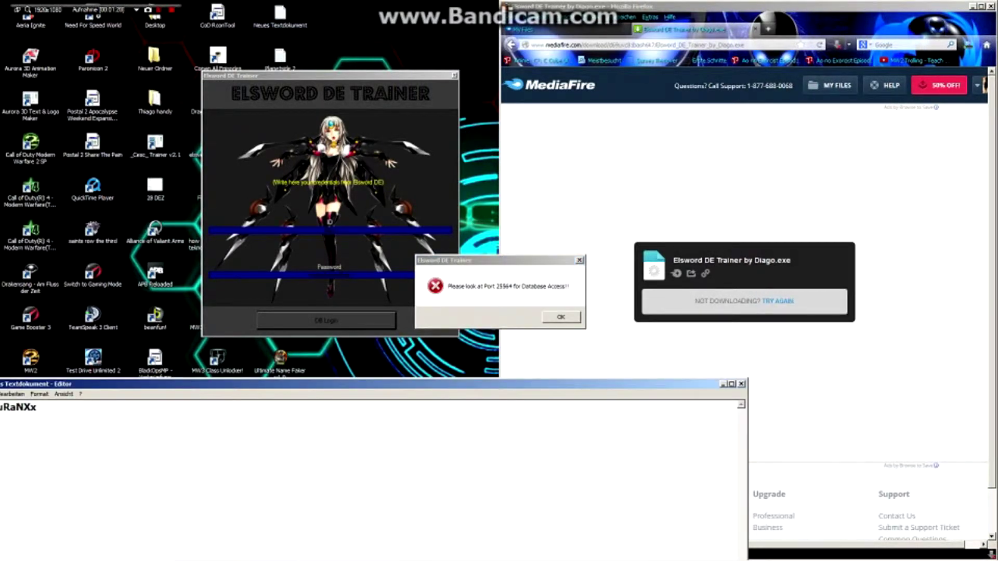
key("ctrl+a")
key("BackSpace")
left_click_drag(443, 387, 759, 349)
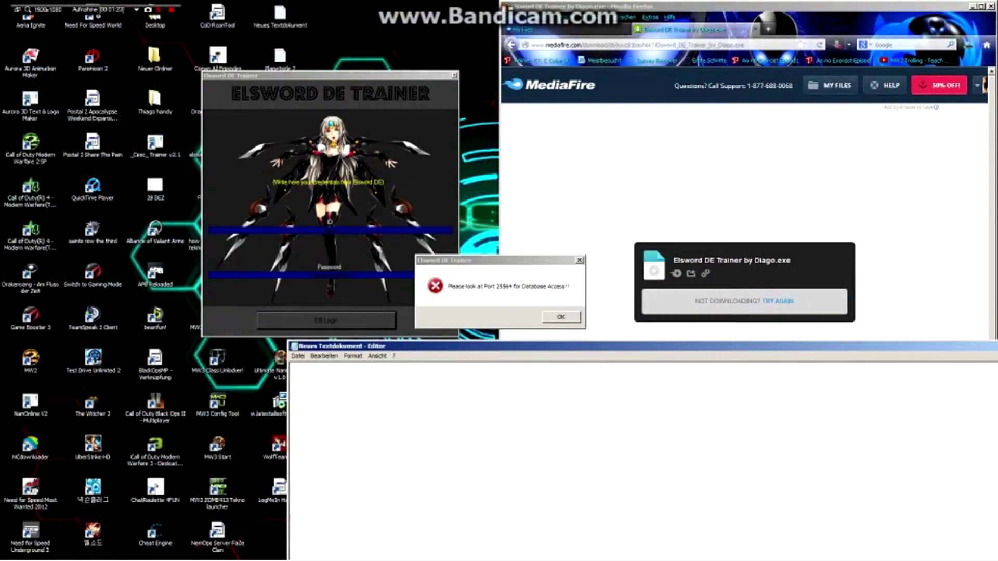
Write the first note line "Ihr müsst den Port 25564 in der firewall öffnen!!" in the text document.
type("Ihr müsst ")
type("den Port ")
type("255")
type("565")
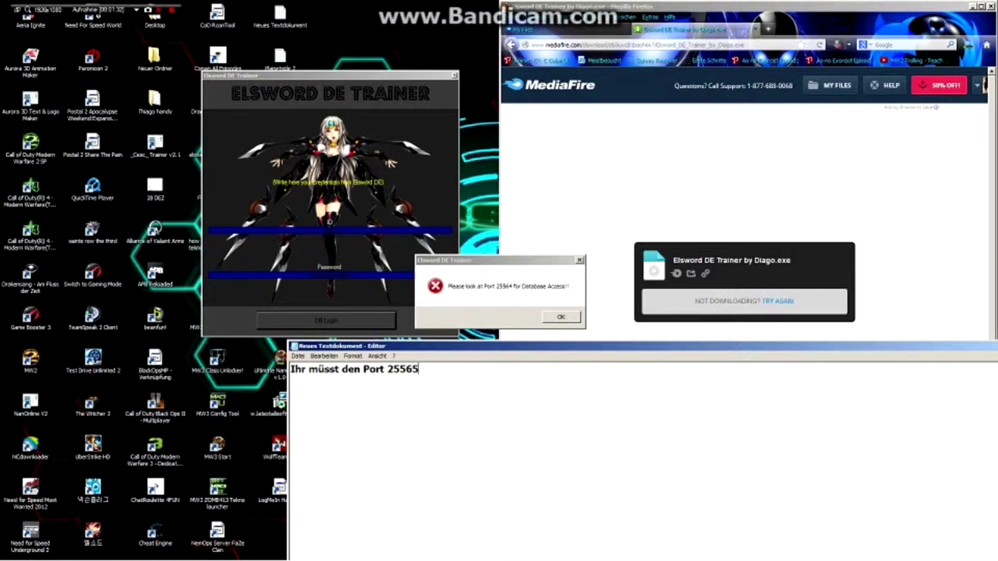
key("BackSpace")
type("4 in der firewall ")
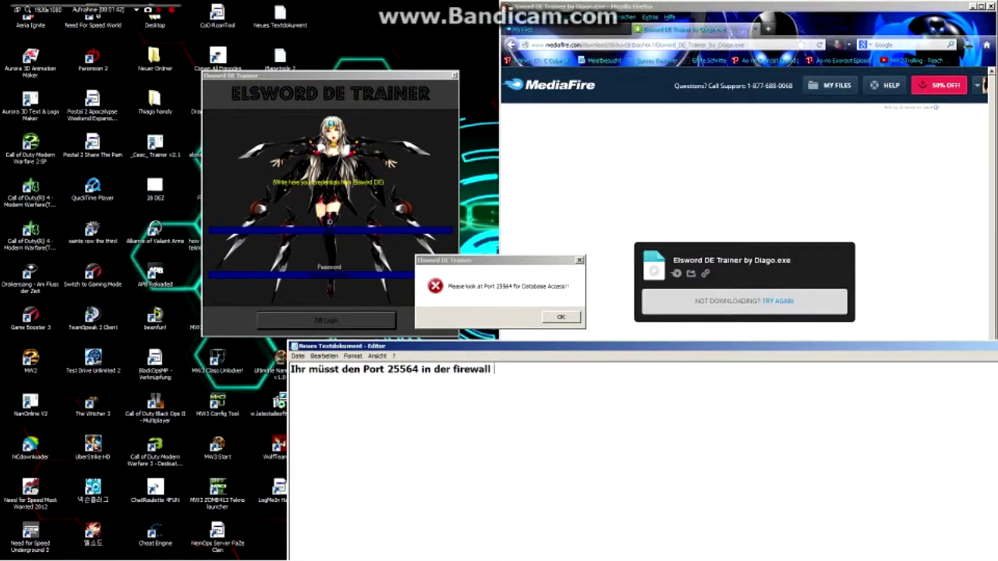
type("öffnen")
key("BackSpace")
key("BackSpace")
type("nen")
type("!!")
type("nur den ")
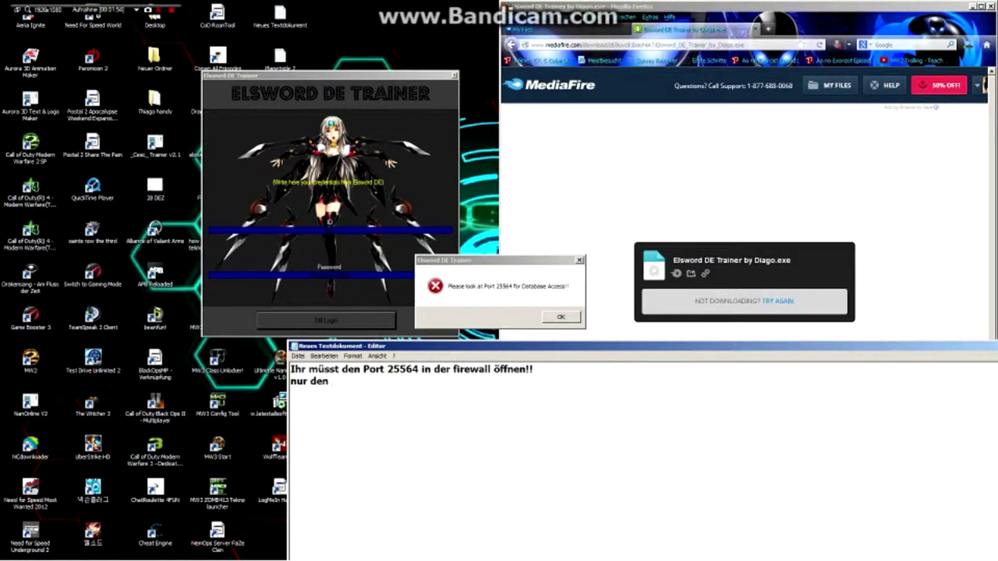
type("eingang")
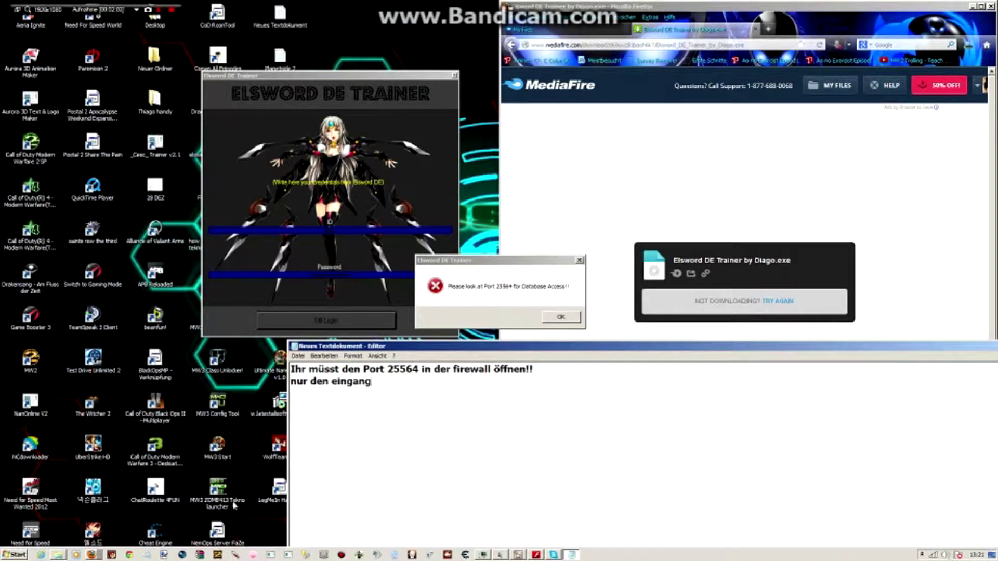
Open the Windows Firewall page in the Control Panel.
left_click(13, 557)
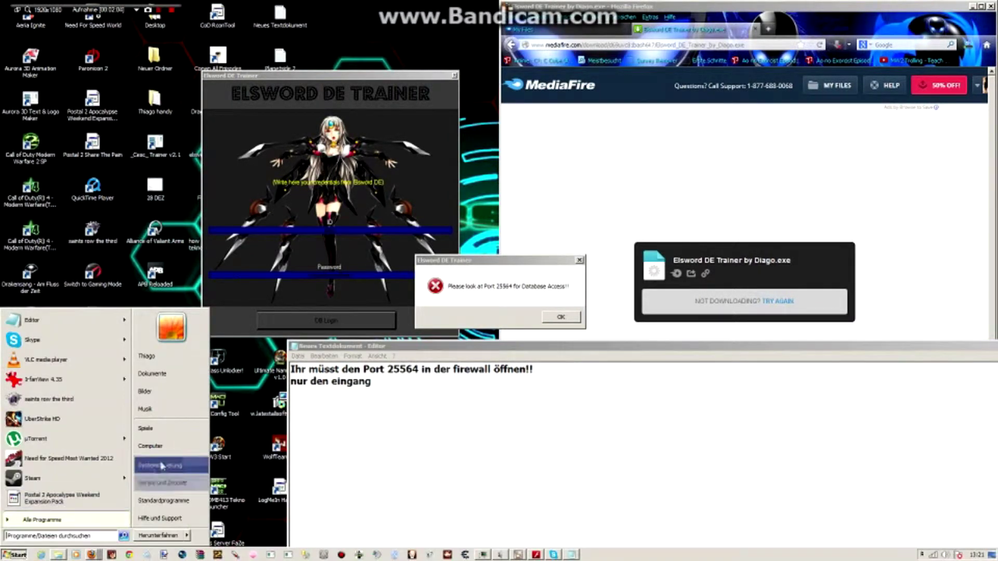
left_click(167, 466)
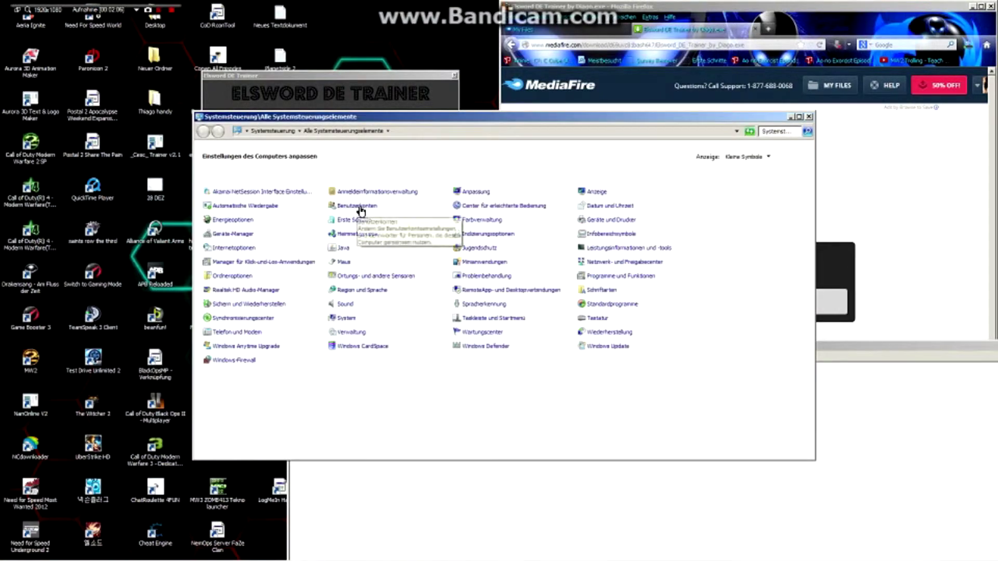
left_click(609, 360)
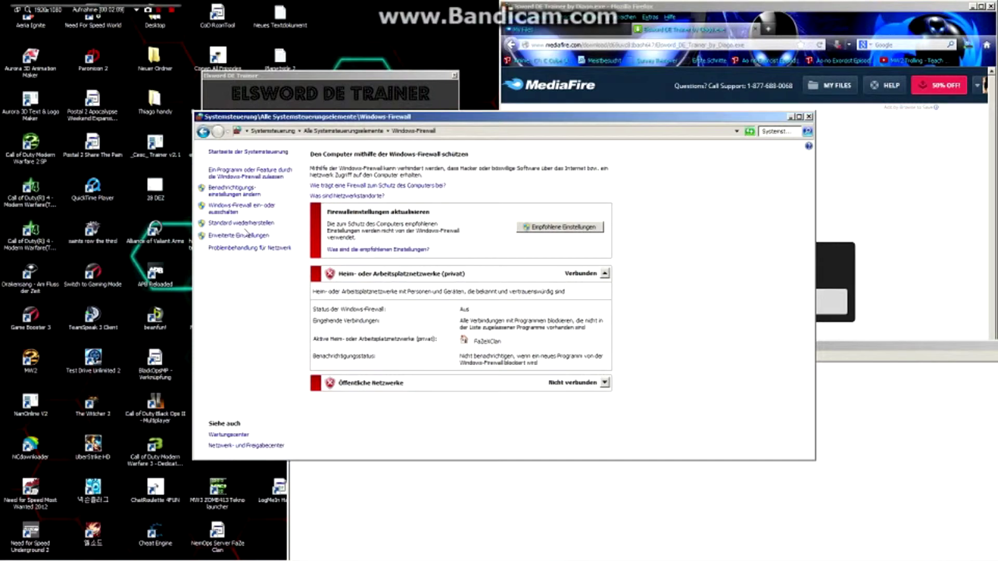
Switch back to the text document and add the line "oder ihr schaltet eure firewall aus".
key("alt+Tab")
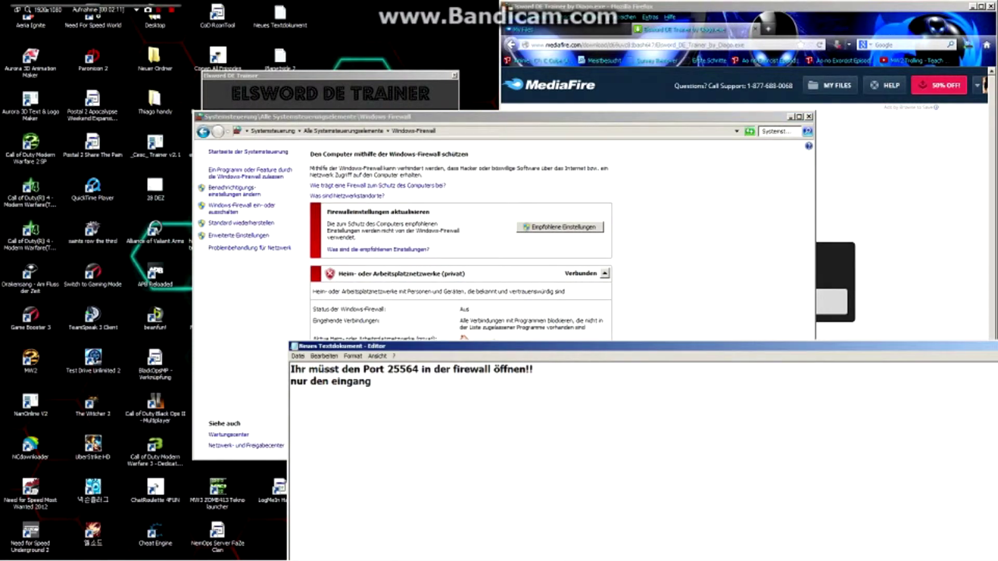
key("Return")
type("oder ihr schaltet eure fire")
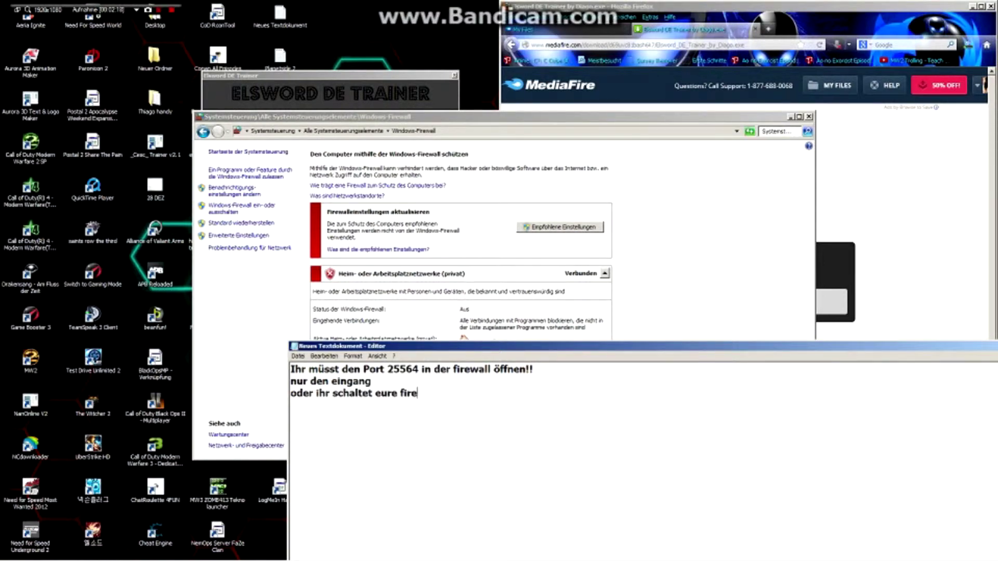
type("wall aus^^")
key("BackSpace")
key("BackSpace")
Open the firewall's advanced settings, show the inbound rules and start creating a new inbound rule.
left_click(404, 295)
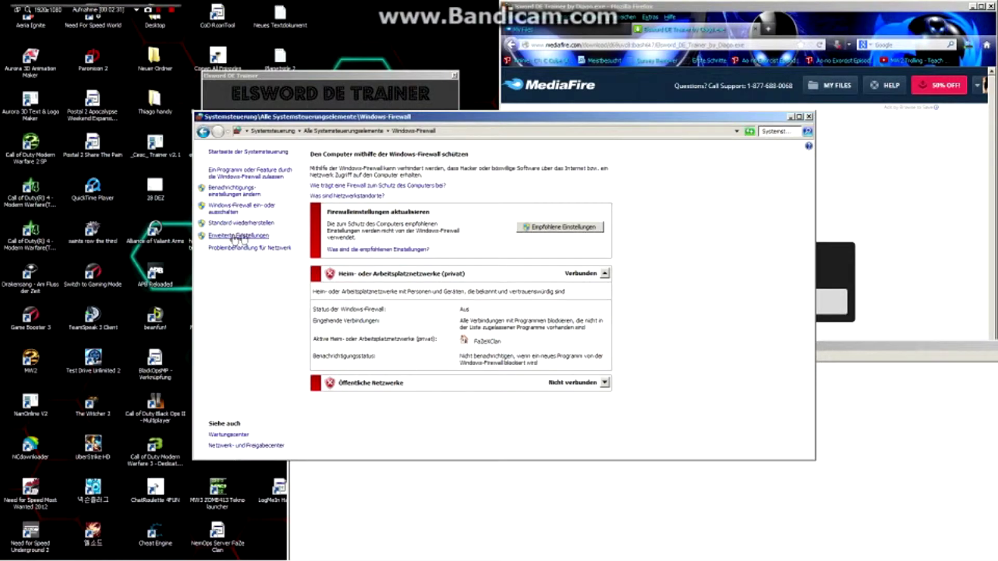
left_click(453, 472)
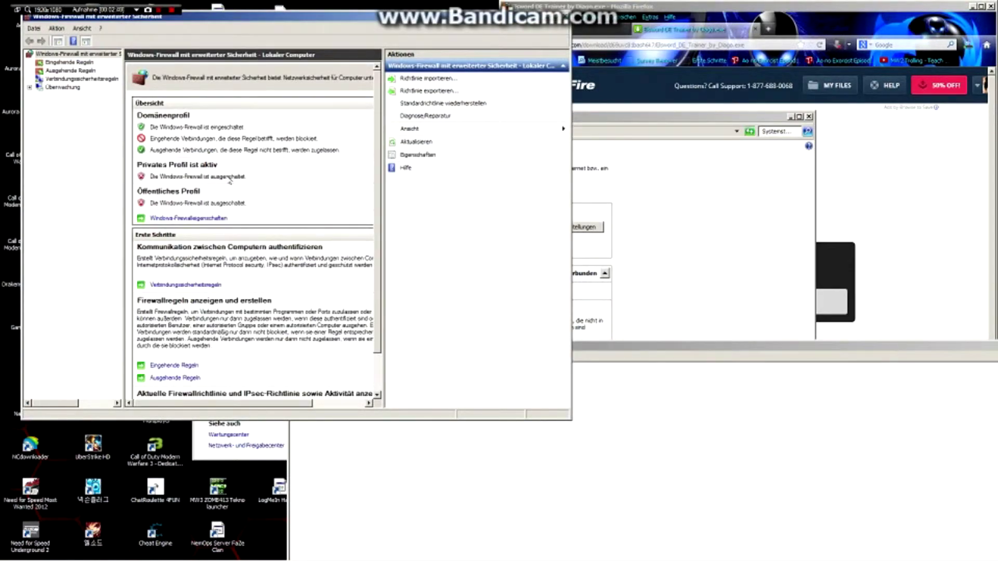
left_click(73, 63)
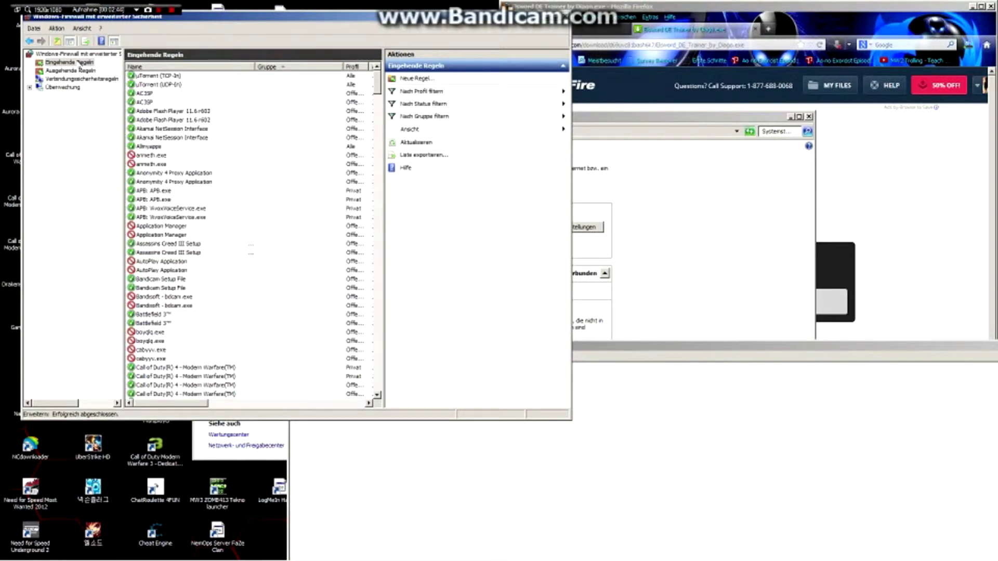
left_click(197, 111)
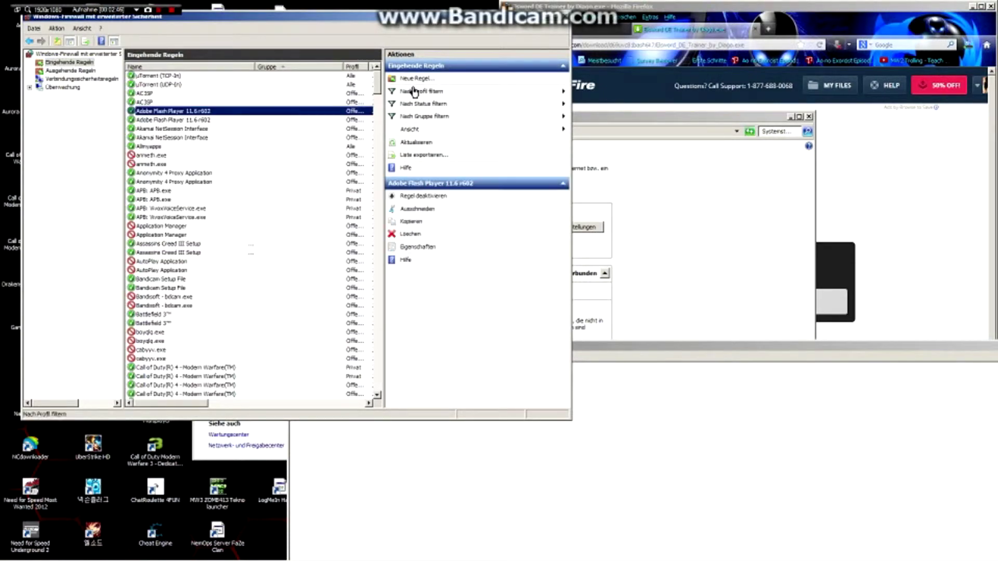
left_click(415, 79)
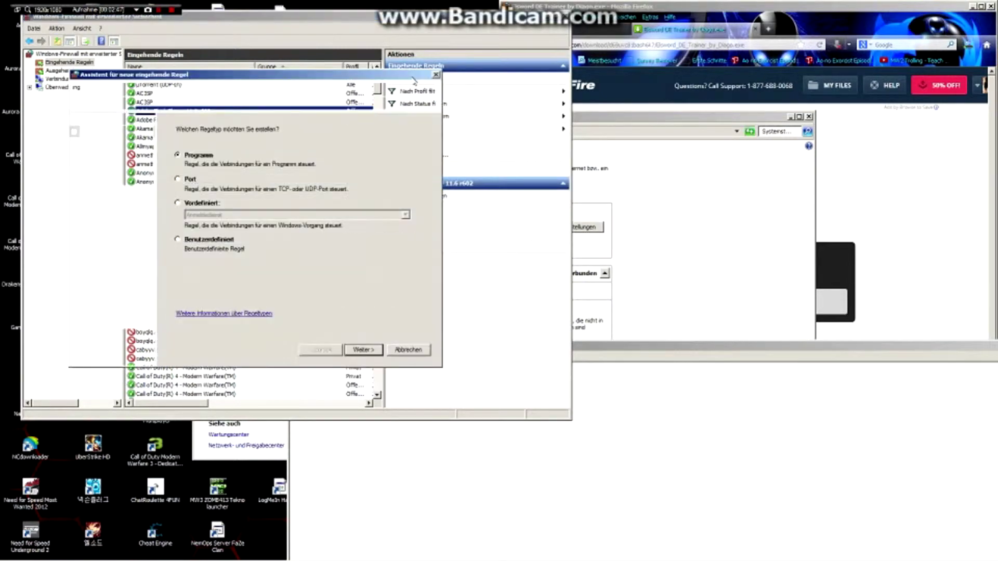
Return to the text document and add the lines "1. Systemsteuerung" and "2. Windows Firewall", followed by the number "3.".
key("alt+Tab")
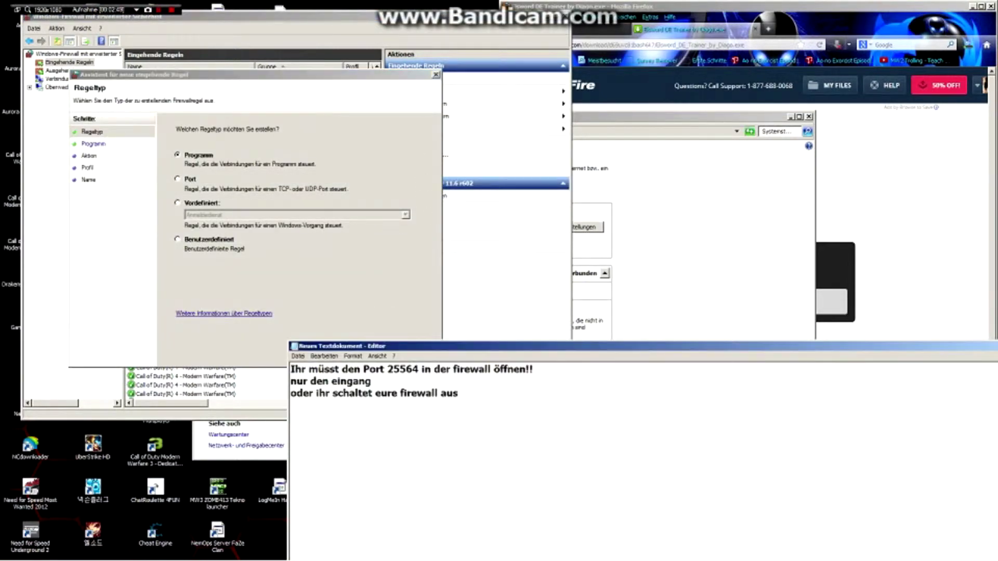
type("1.")
type(" Systemst")
type("eu")
type("erung ")
type("2.")
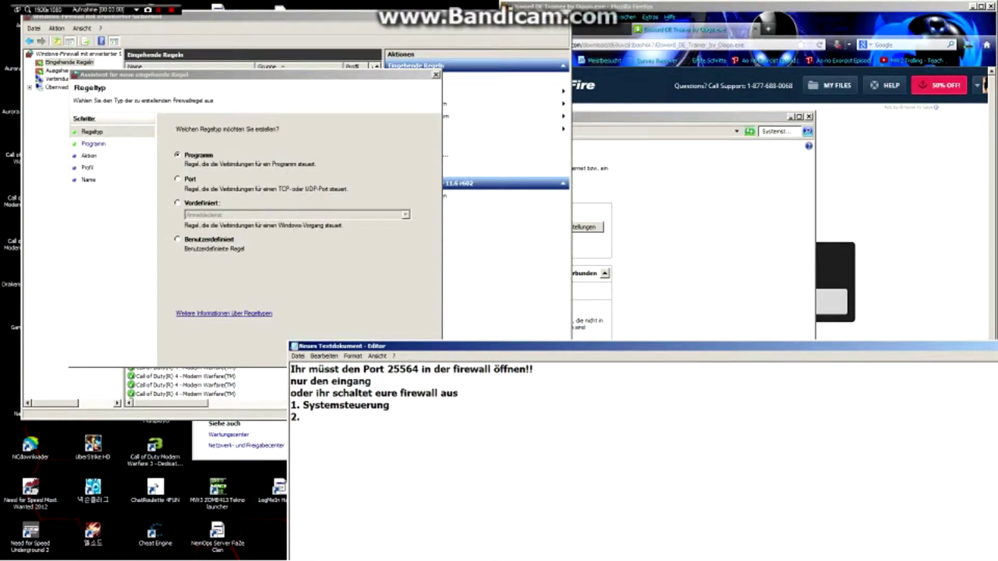
type("Windows Firewall")
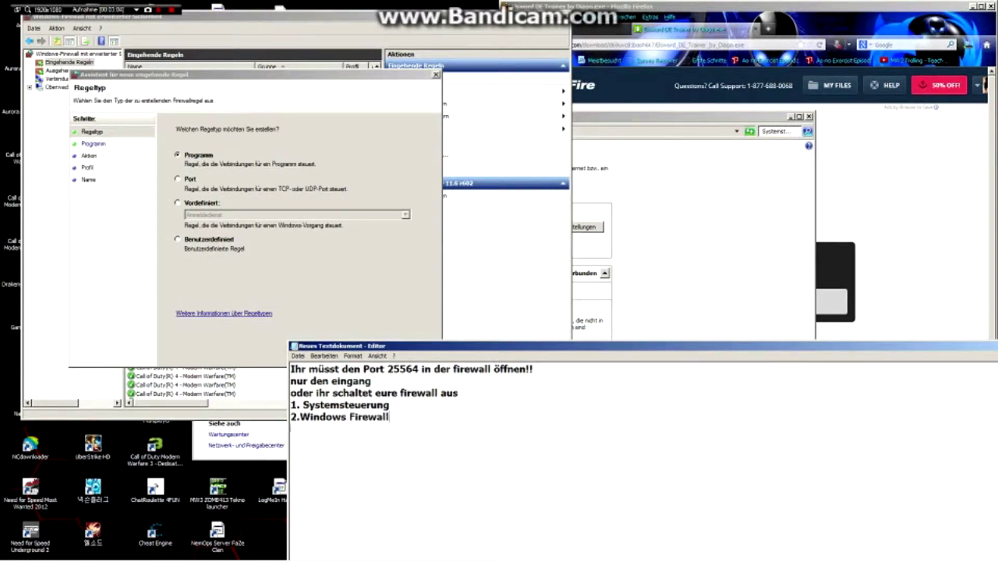
key("Return")
type("3.")
left_click(301, 417)
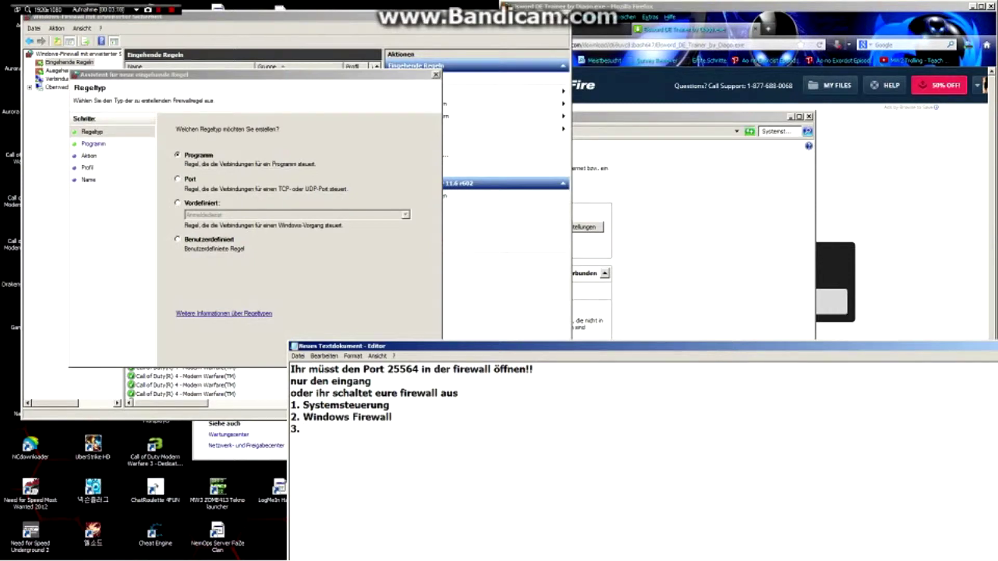
Complete line 3 of the note as "3. und auf Erweiterte Einstellung!".
left_click(302, 429)
type("und auf Erweiterte")
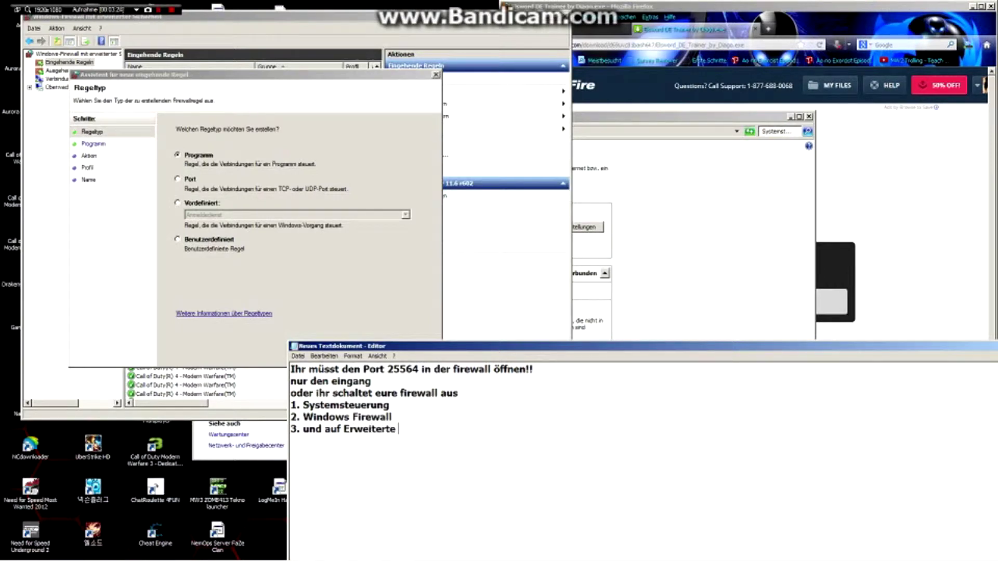
type("Einstellung!")
key("Return")
Add the lines "4. auf Eingehende Regel!" and "5. Auf Port" to the note.
type("4. ")
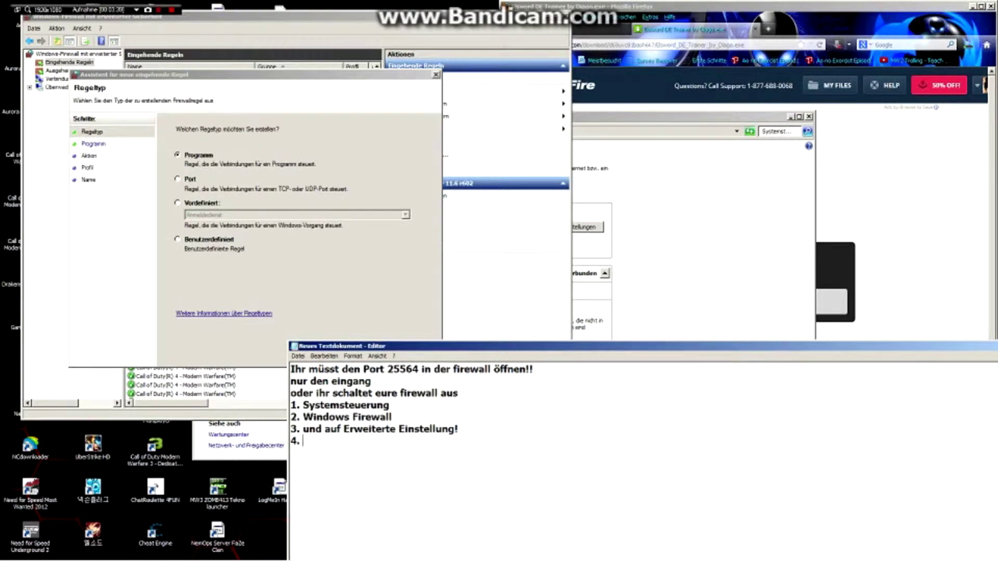
type("auf Eingehende ")
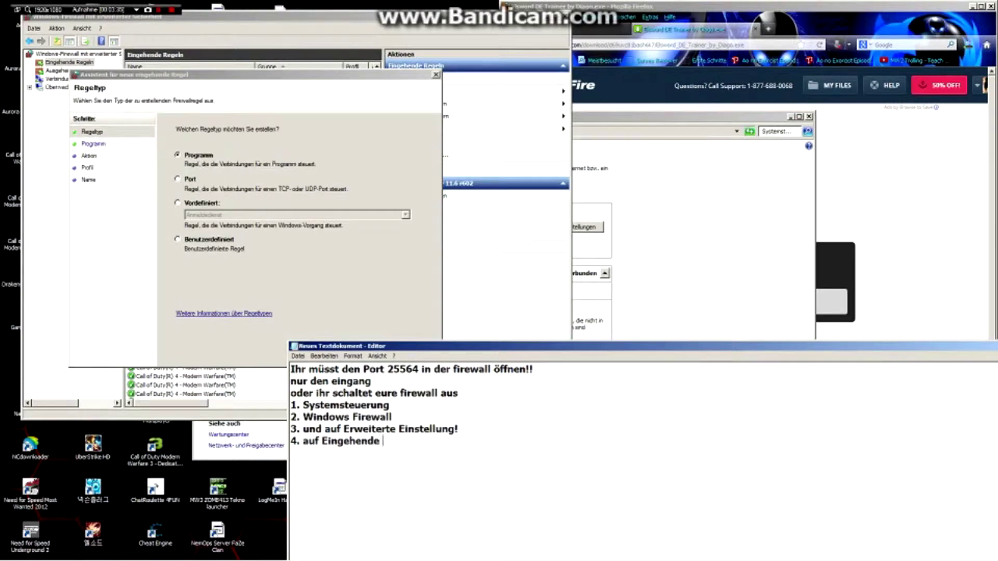
type("Regel!")
key("Return")
type("5. Auf Port")
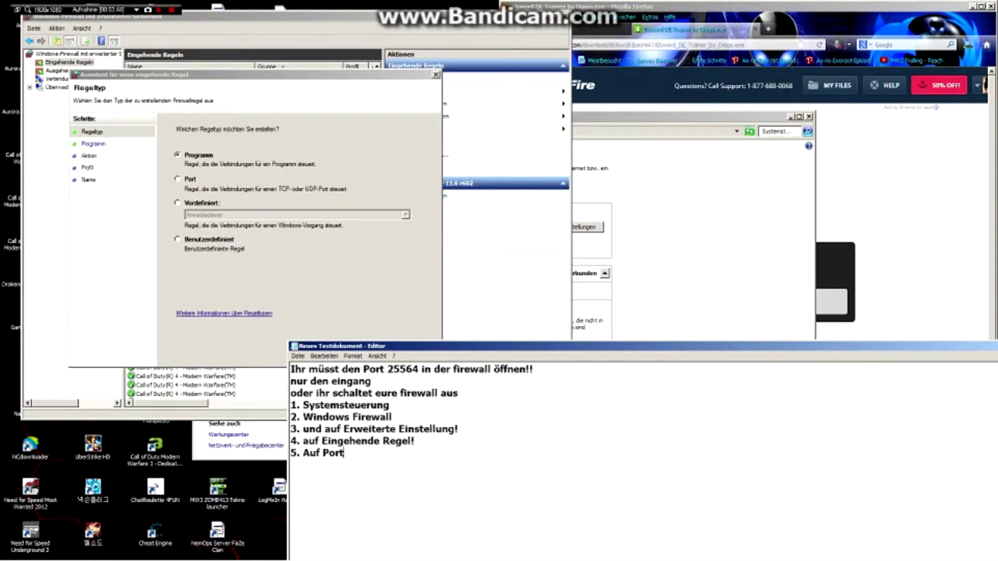
Choose Port as the new inbound rule's type and append "dann auf Weiter" to line 5 of the note.
left_click(178, 179)
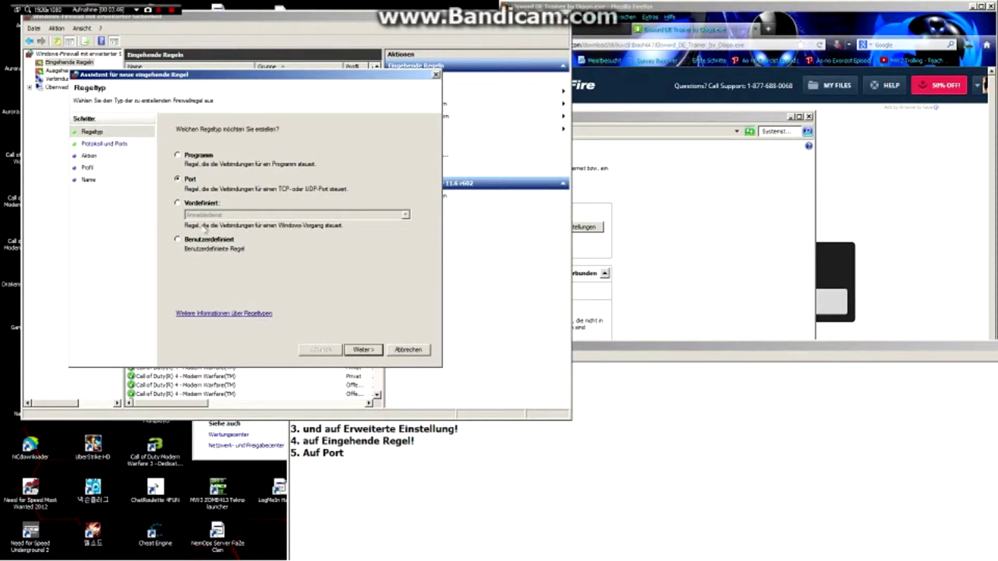
key("alt+Tab")
type("dann auf Weiter")
Advance the rule wizard to its protocol and ports page, set the specific local port to 25564 and return to the text document.
left_click(302, 264)
left_click(363, 351)
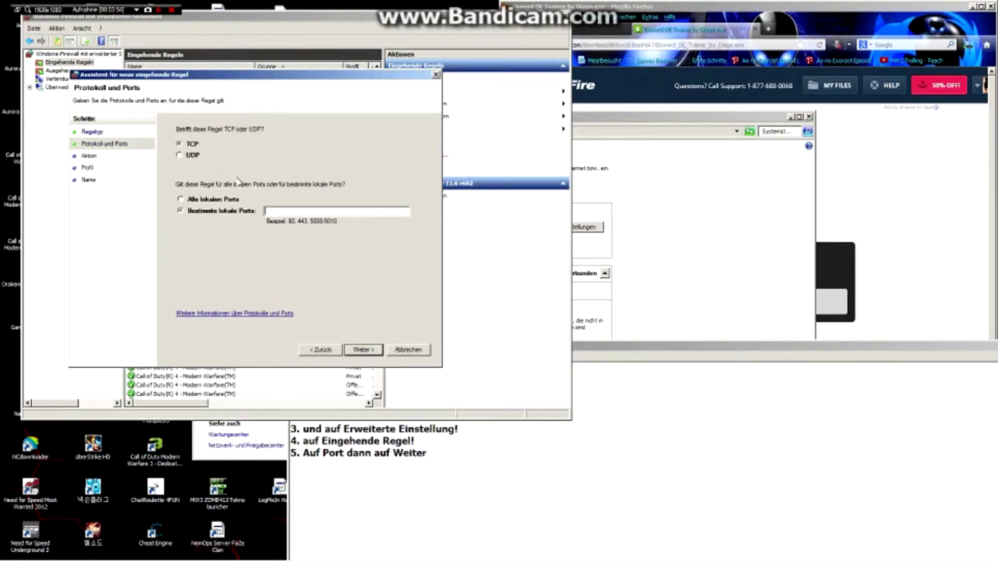
left_click(481, 437)
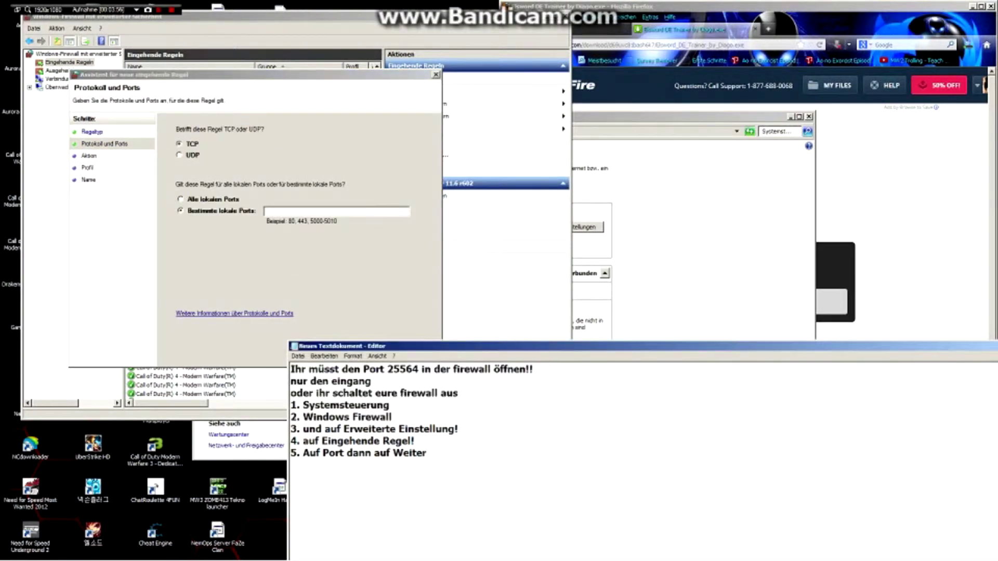
left_click(290, 211)
type("25564")
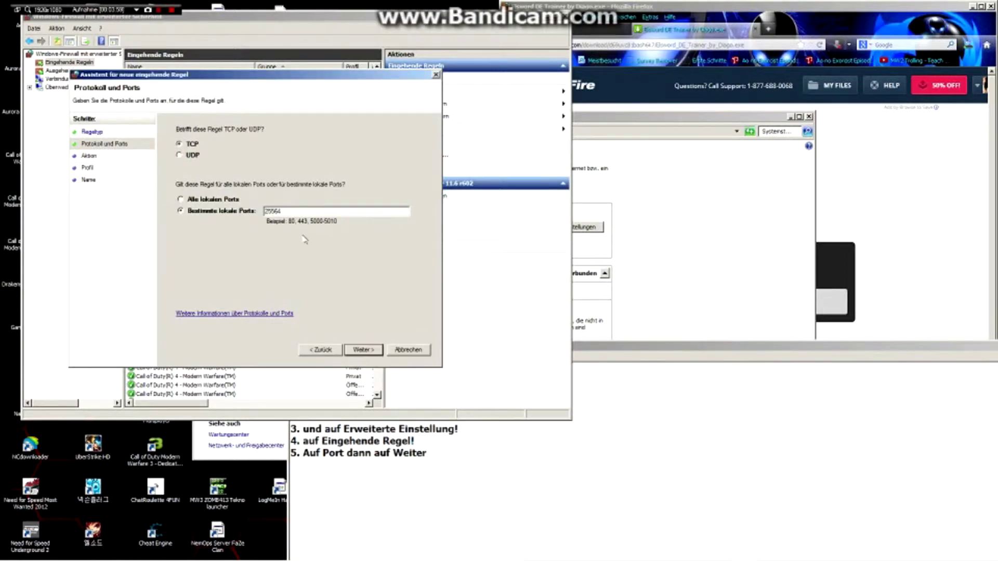
left_click(484, 432)
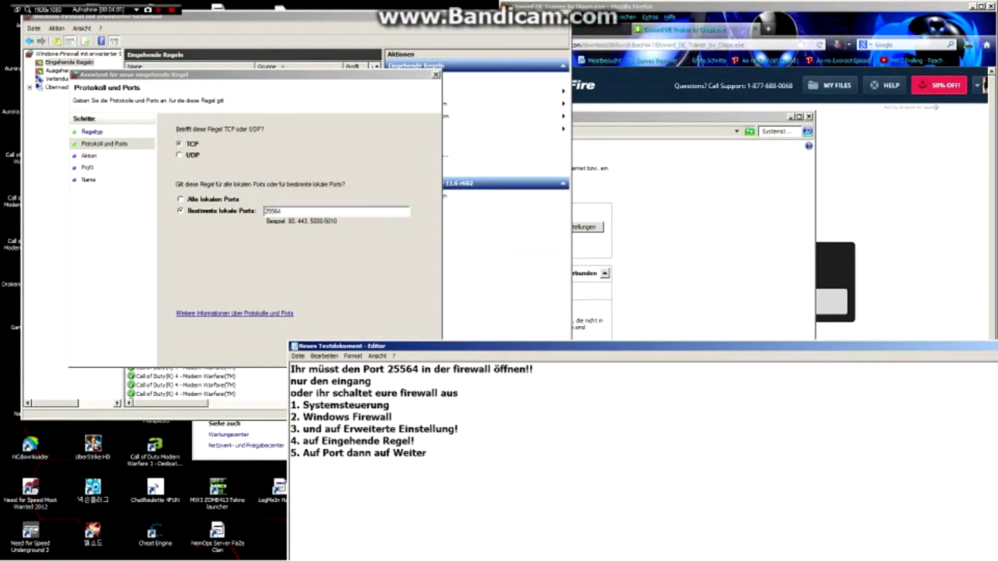
Add the line "6.Gebt bei Bestimmte lokale Ports ein --> 25564" to the note.
type("6.Gebt bei Best")
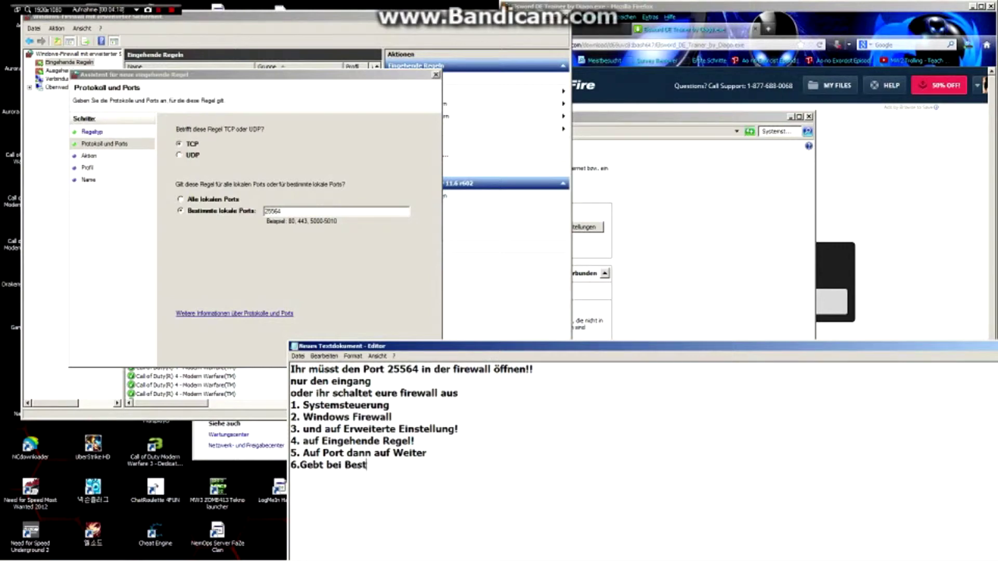
type("immte lokale Ports ein --> 25564")
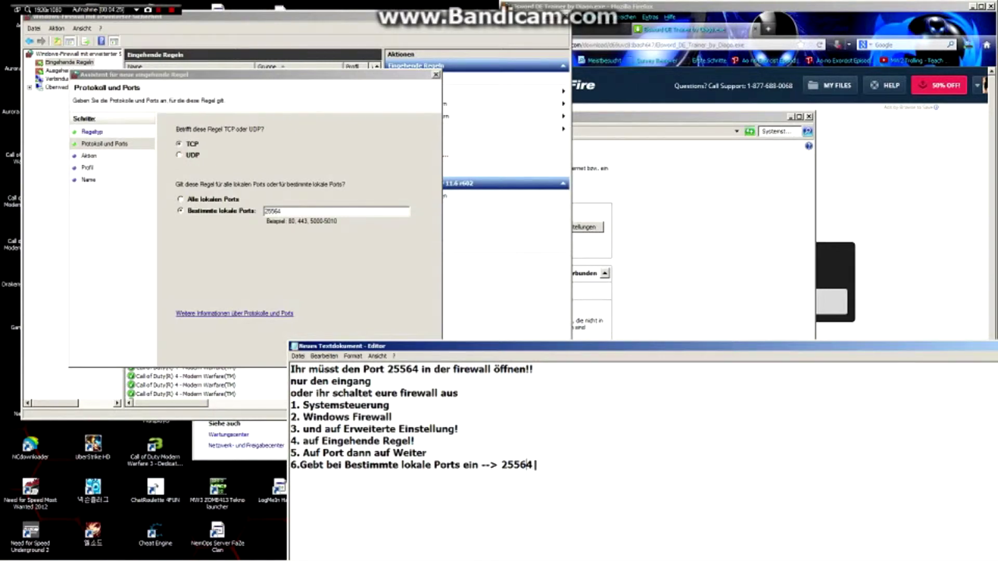
Enclose the port number 25564 in line 6 of the note between vertical bars, as "|25564|".
left_click(501, 465)
type("|")
left_click(427, 453)
left_click(290, 465)
left_click(546, 465)
Add the line "7.auf TCP!!" to the note and choose TCP as the new rule's protocol.
key("Return")
type("7.auf TCP!!")
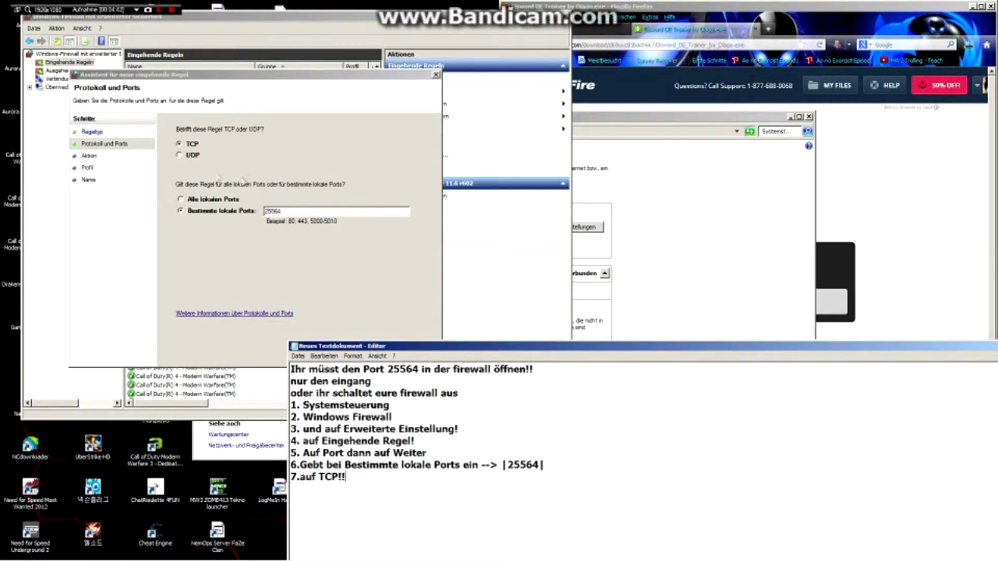
left_click(192, 156)
left_click(180, 144)
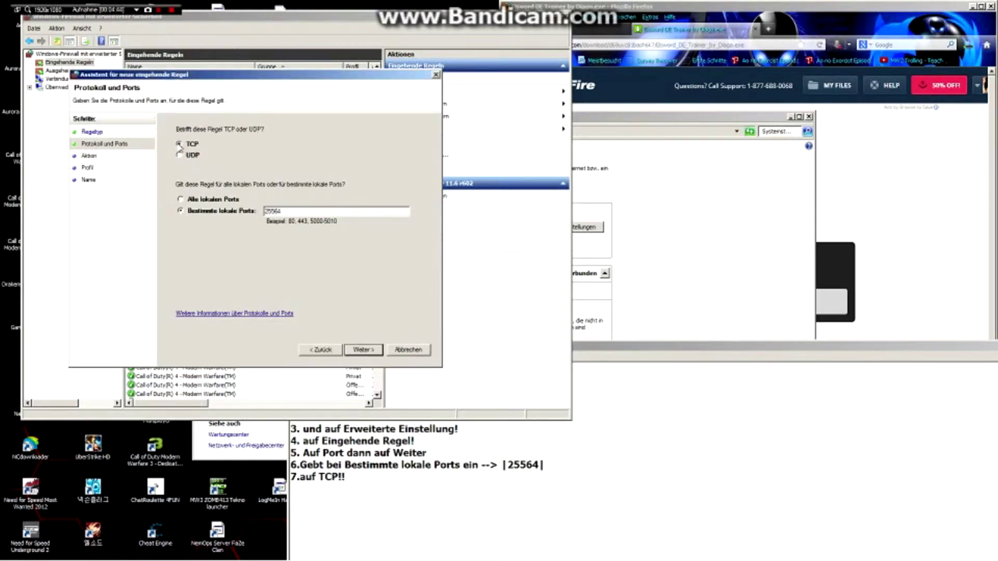
Append "dann auf Weiter" to line 7 of the note and advance the rule wizard to its action page.
left_click(447, 478)
type("dann auf Weier")
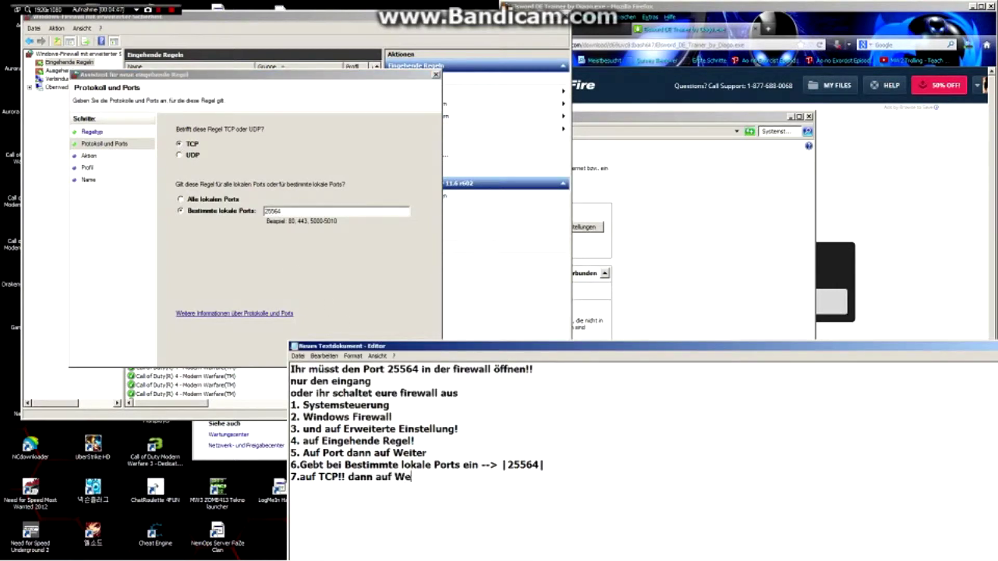
key("BackSpace")
key("BackSpace")
type("ter")
left_click(349, 323)
left_click(372, 353)
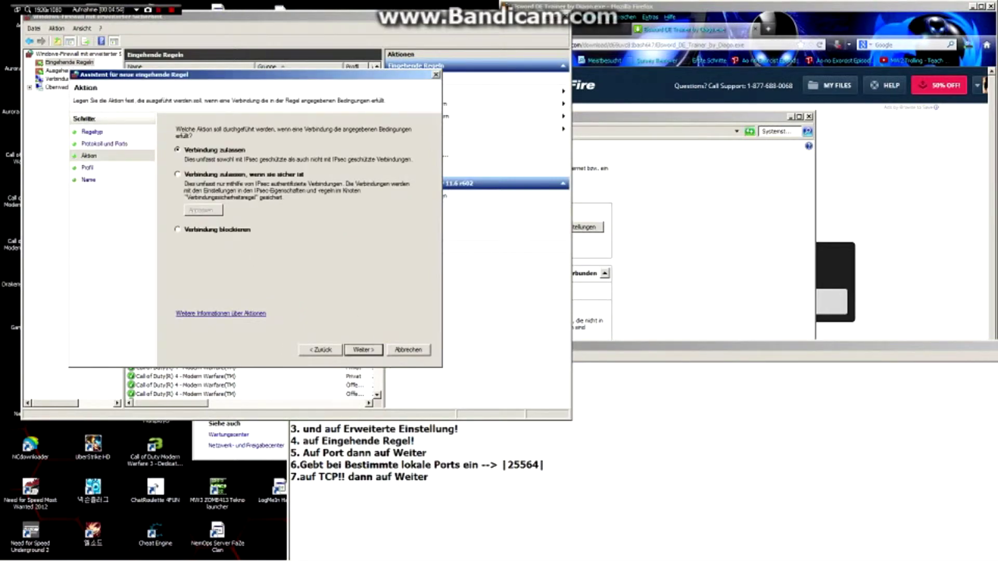
Add the line "8. Verbindung zulassen, wenn sie sicher ist!" to the note.
left_click(427, 476)
key("Return")
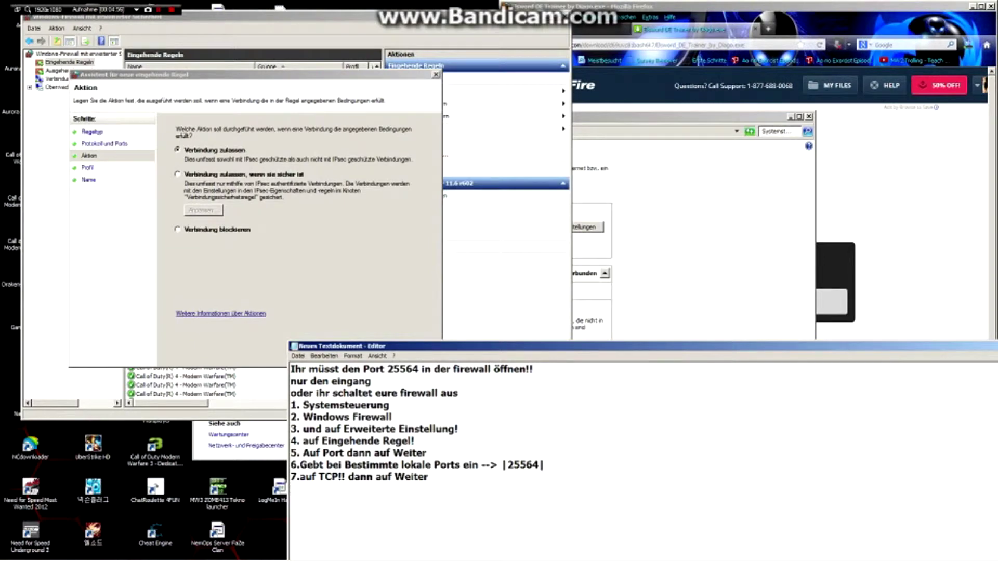
key("Return")
type("8. Verbindung zulassen")
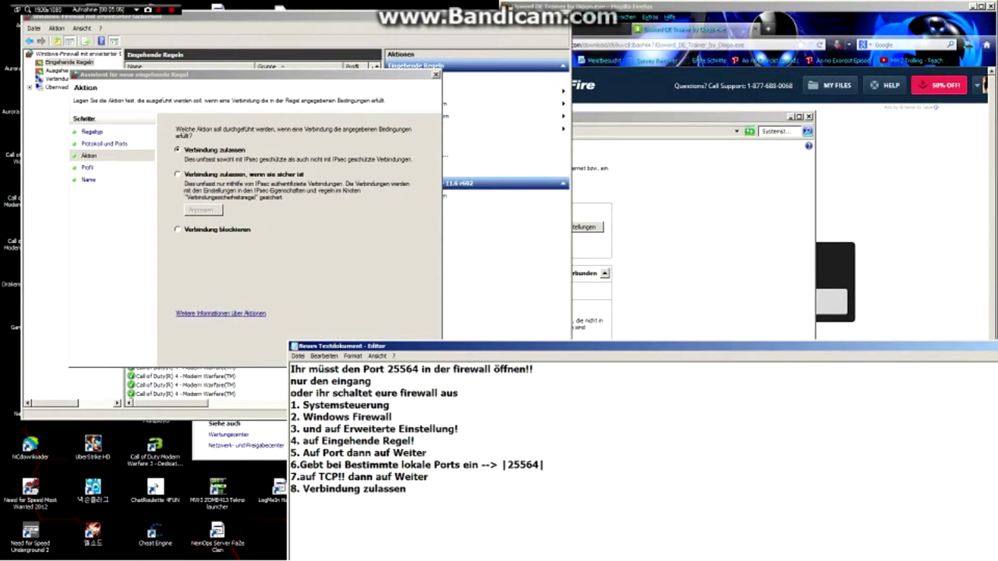
type(", wenn sie sicher ist!")
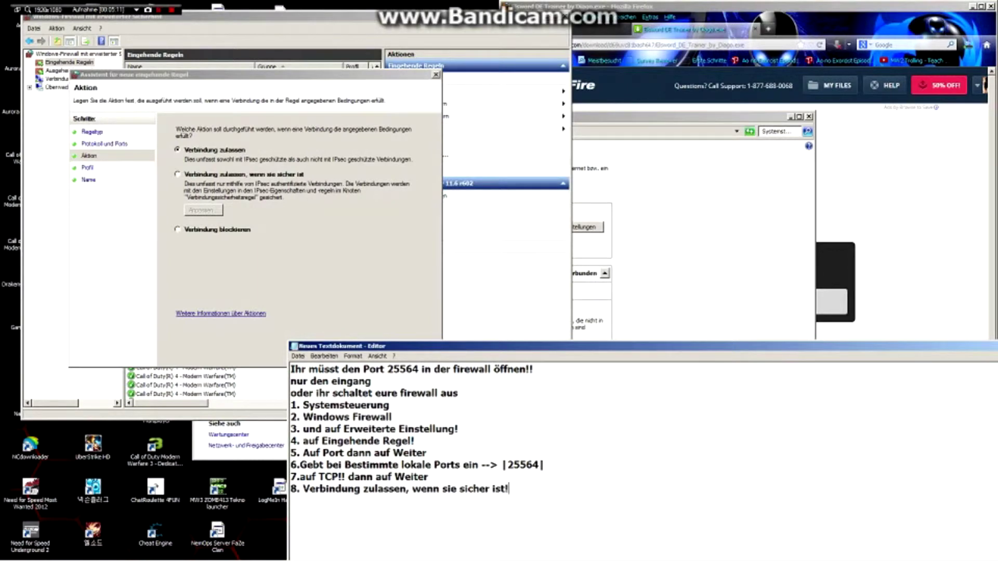
Set the rule to allow the connection if it is secure, advance to the users page and append "dann auf weiter" to line 8.
left_click(195, 175)
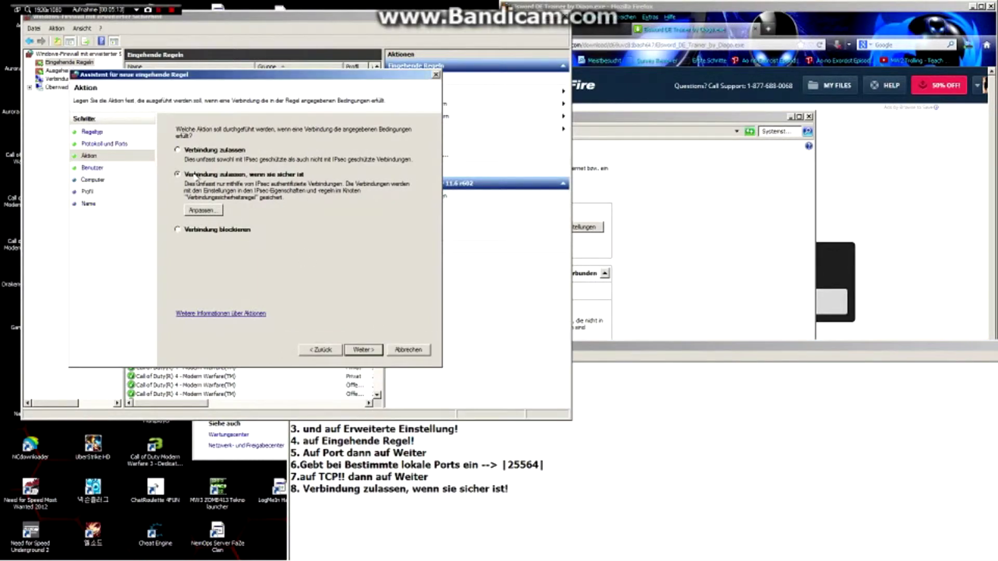
left_click(362, 351)
left_click(509, 489)
type("dann auf wei")
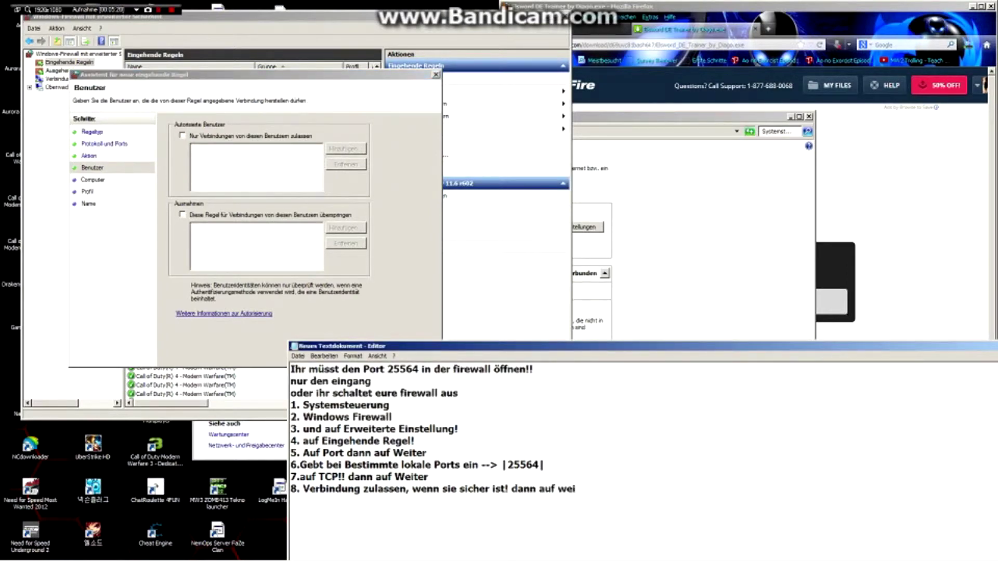
type("ter")
Append "(nochmal)" to line 8 of the note and advance the rule wizard to its computers page.
left_click(162, 277)
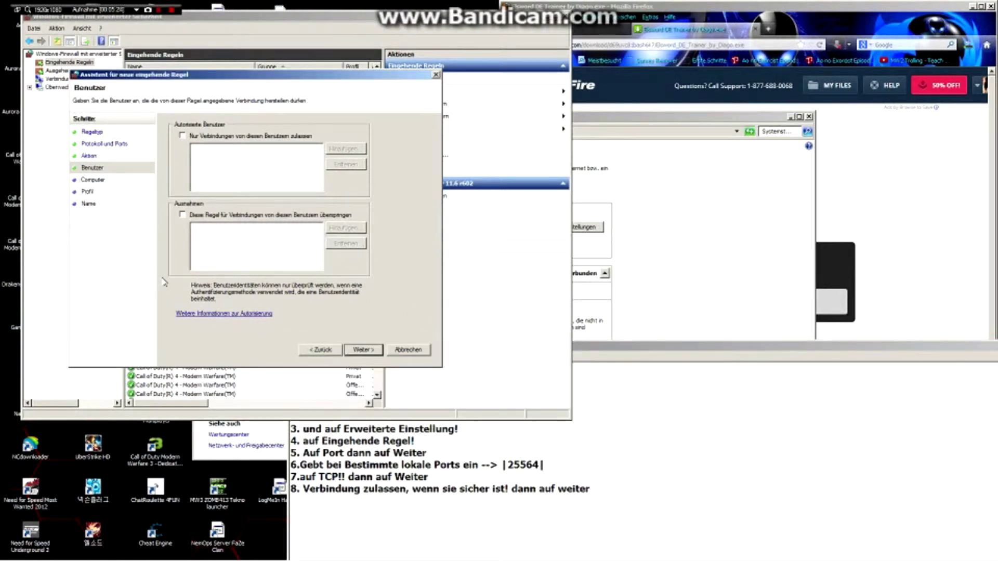
left_click(545, 464)
left_click(428, 477)
left_click(590, 488)
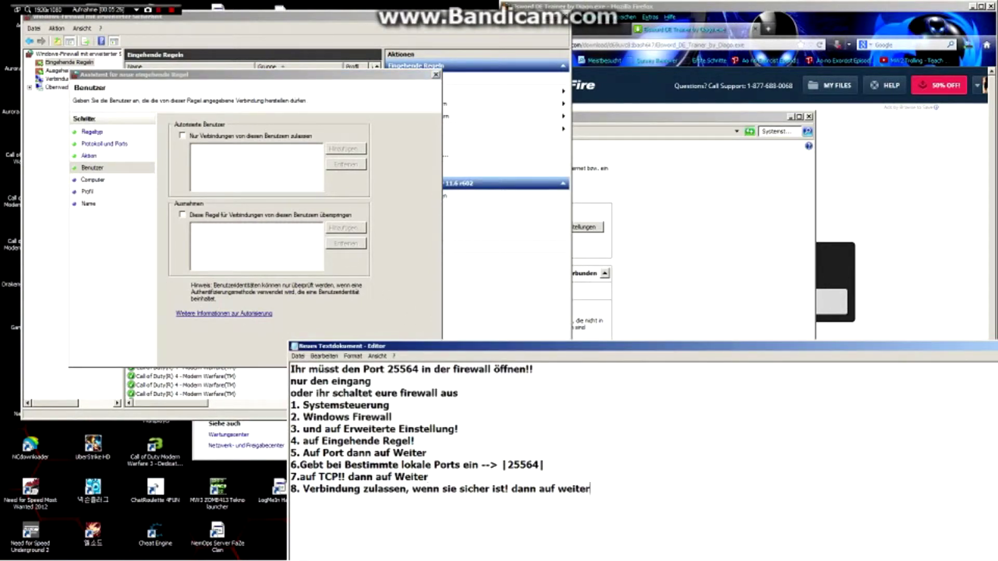
type("(nochmal)")
left_click(402, 326)
left_click(377, 351)
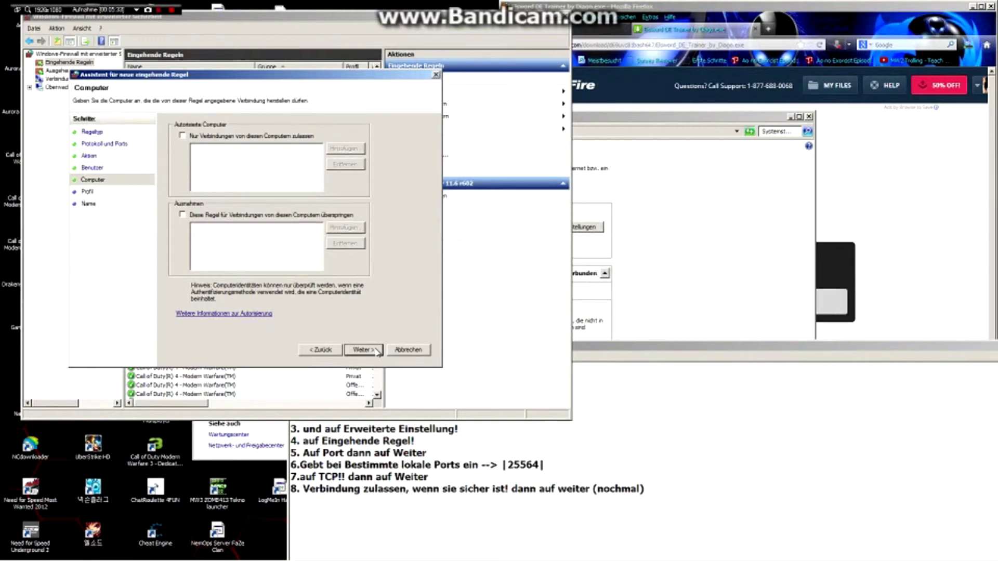
Change the ending of line 8 to "(nochmalx2)" and advance the wizard to its name page, keeping all profiles enabled.
left_click(428, 476)
left_click(644, 488)
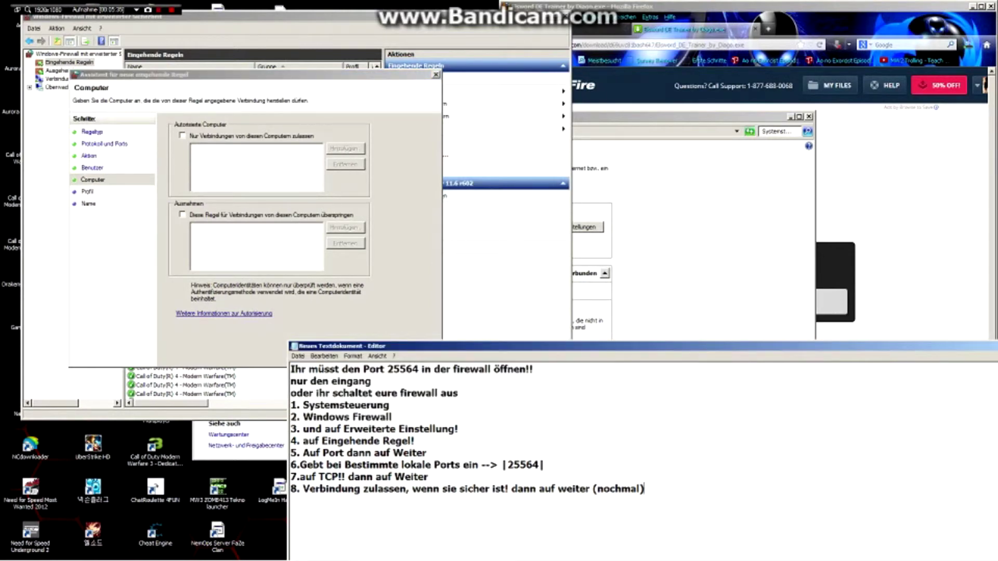
type("x2")
left_click(339, 325)
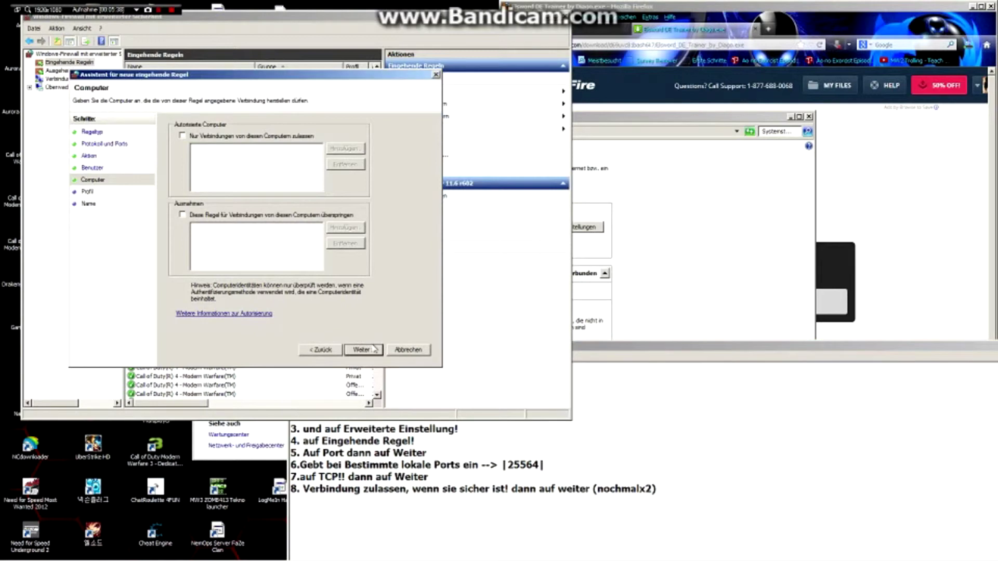
left_click(371, 349)
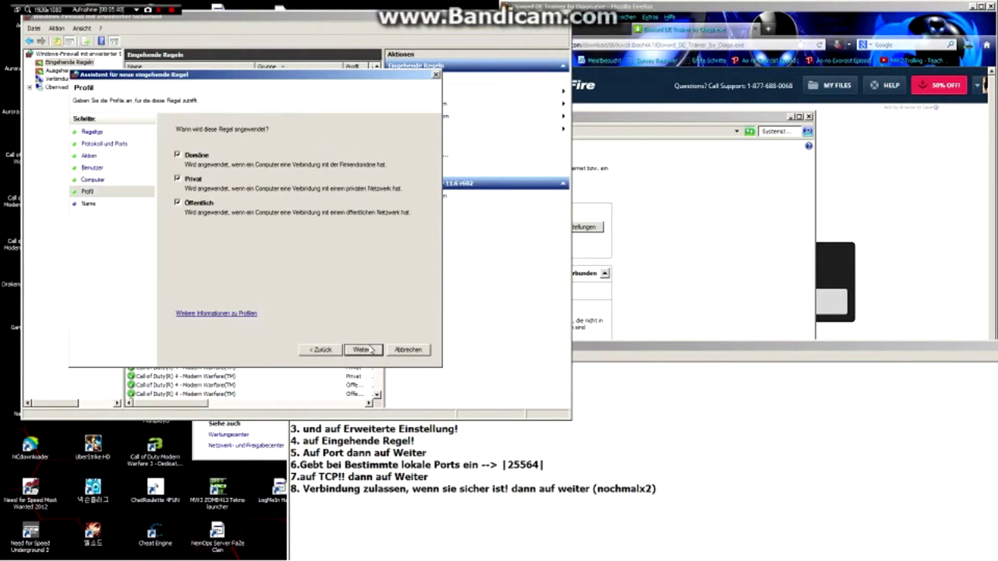
left_click(371, 349)
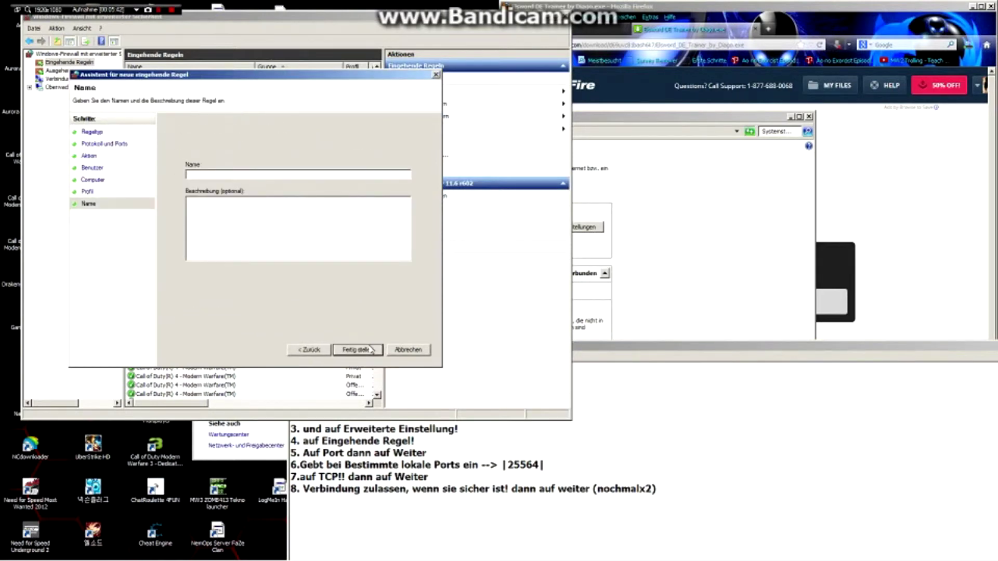
Name the inbound rule "Elsword Multi Trainer" followed by the trainer author's name, and return to the text document.
type("Elsword Multi Trainer Diago")
left_click(358, 346)
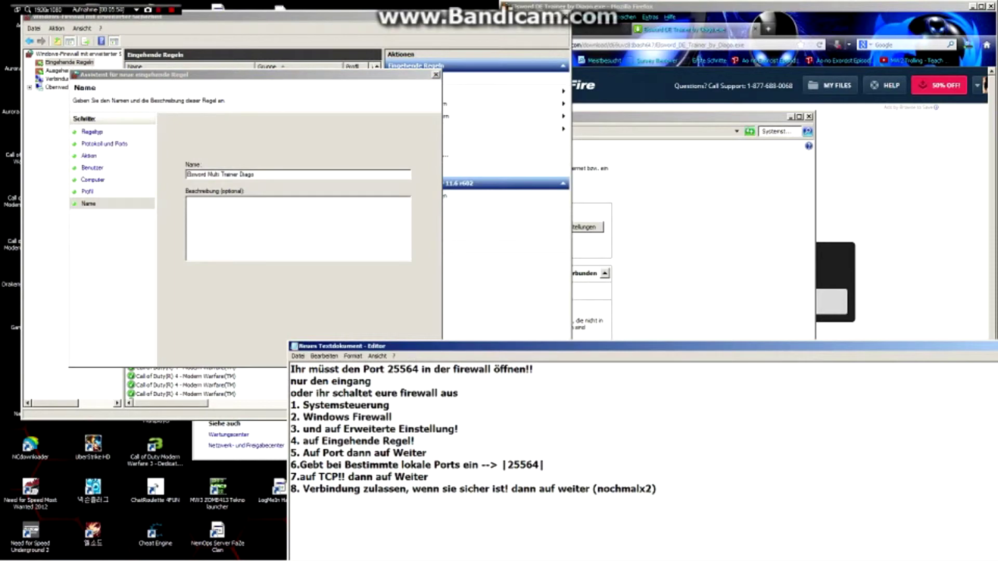
Change the repeat remark at the end of line 8 to "(nochmal x3)".
left_click(653, 489)
key("BackSpace")
type("3")
left_click(643, 489)
key("End")
Add the line "9. Dann auf Fertig Stellen" to the note and finish the new inbound rule.
key("Return")
type("9. Dann auf f")
key("BackSpace")
type("F")
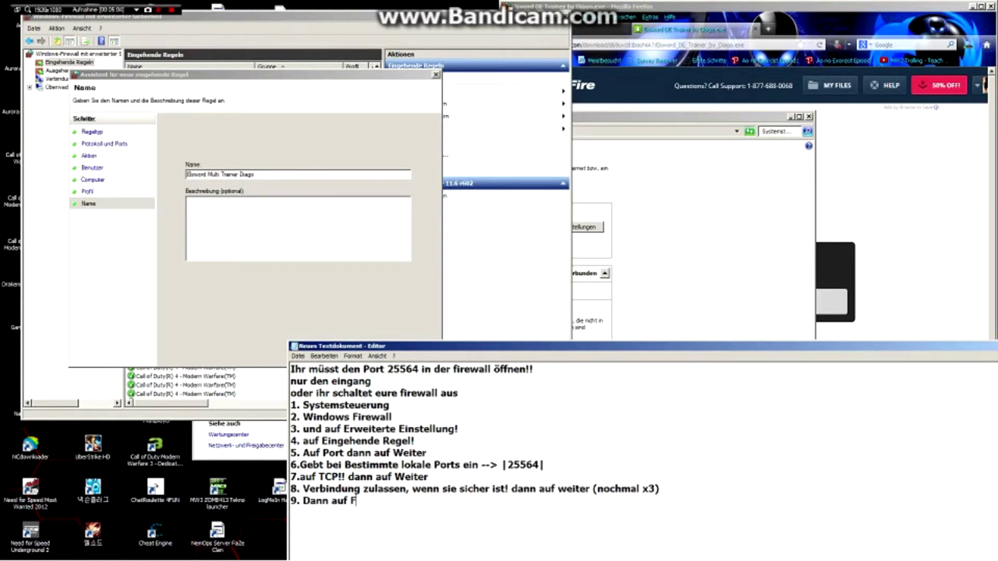
type("ertig Stellen")
left_click(300, 297)
left_click(358, 350)
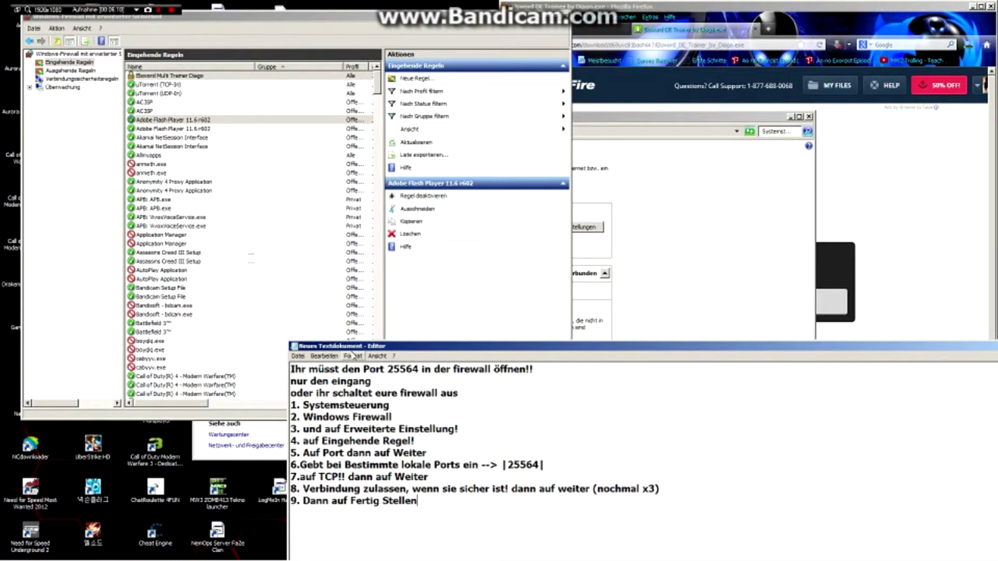
left_click(450, 489)
key("Return")
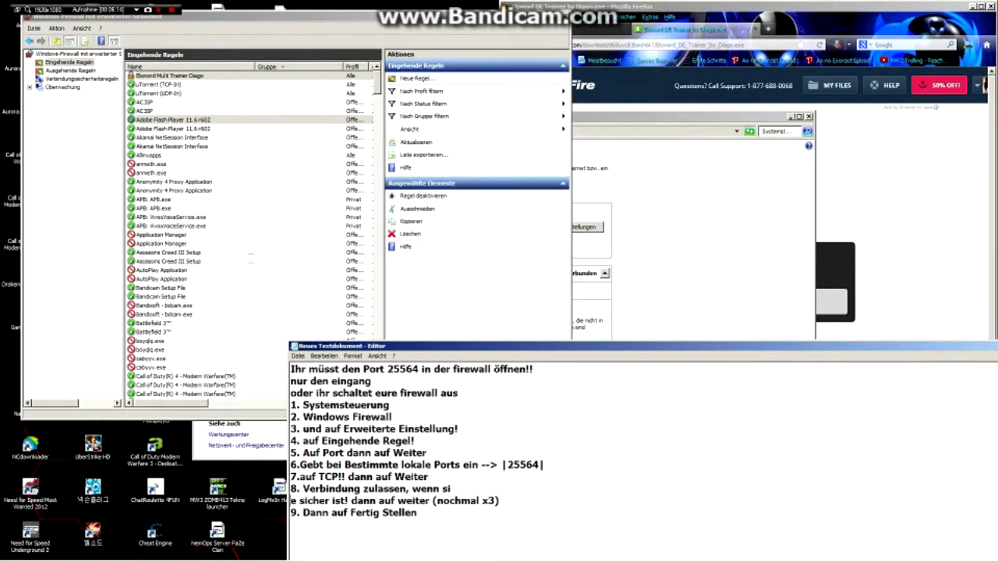
key("BackSpace")
Add the line "10. Jetzt könnt ihr los hacken :)" to the note.
key("Return")
type("10. ")
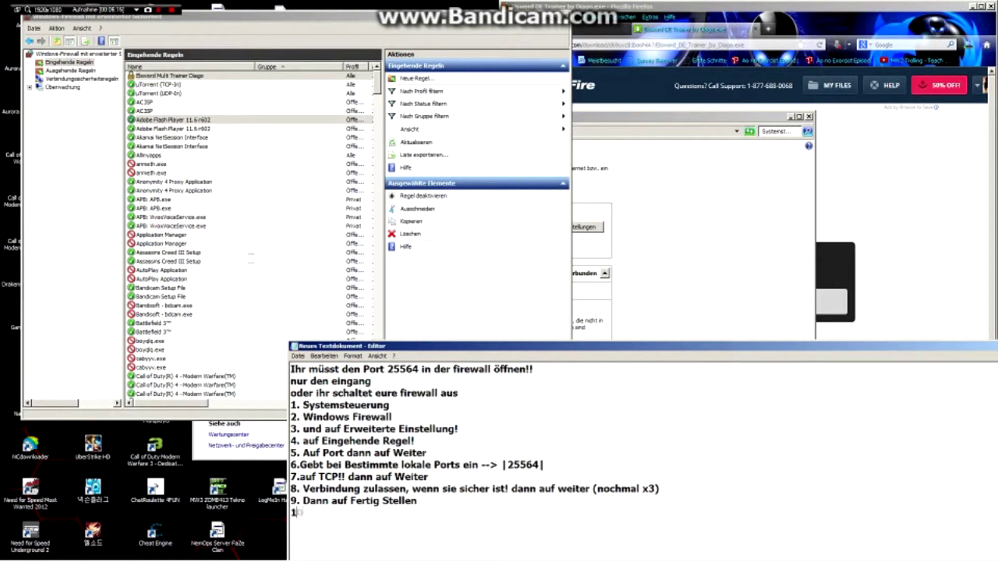
type("Jetzt könnt i")
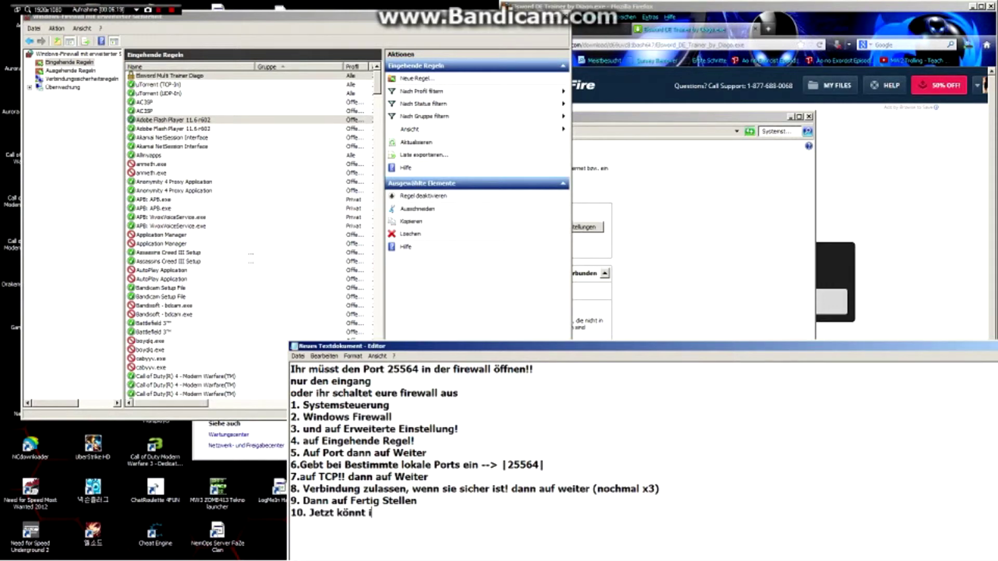
type("hr los hacken")
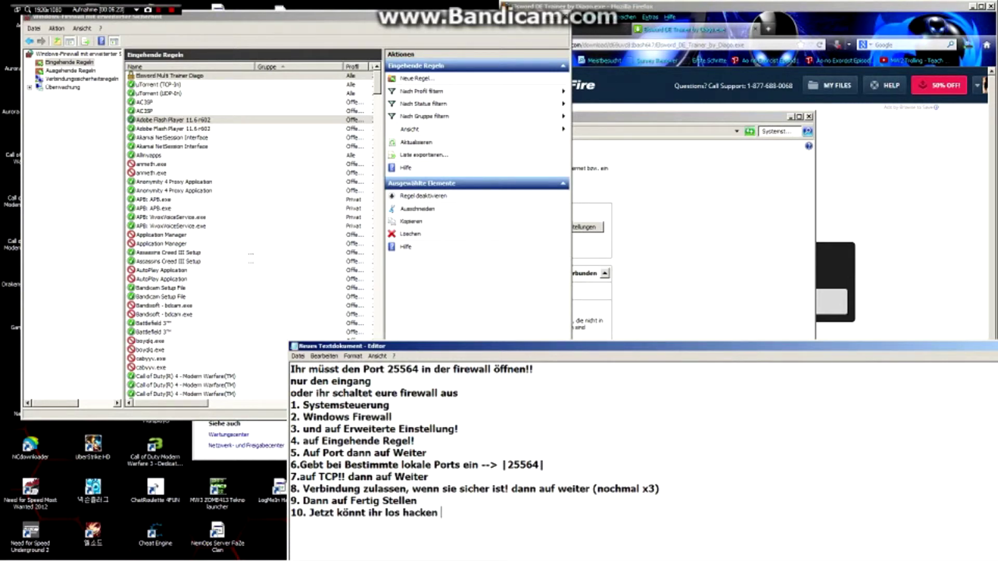
type(" :)")
Add the line "11. DB Login das heißt ihr loggt euch mit einem Gast Acc in der SQL Datenbank ein" to the note.
key("Return")
type("11. DB Login das heißt")
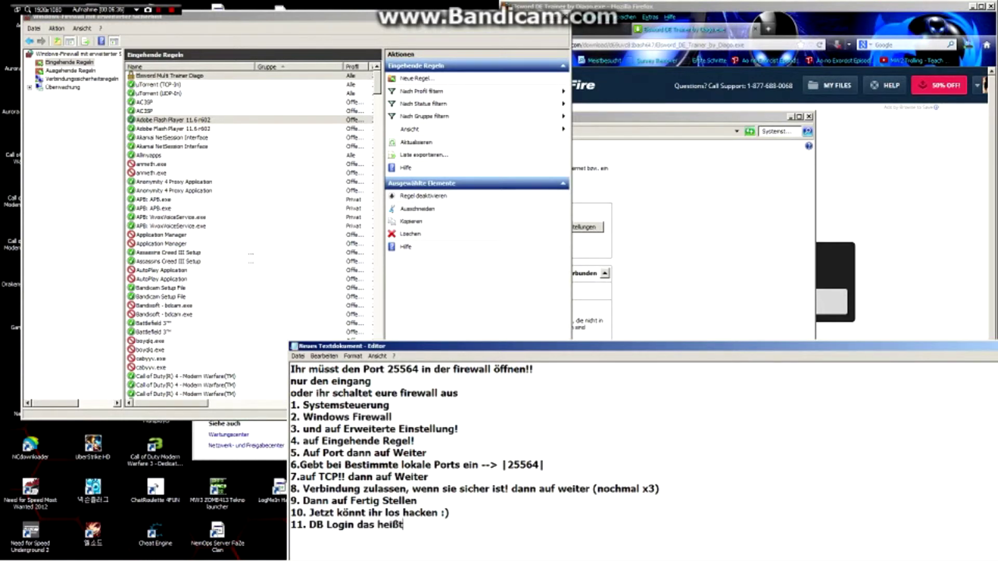
type(" ihr loggt e")
type("uch ")
type("mit a")
type("in")
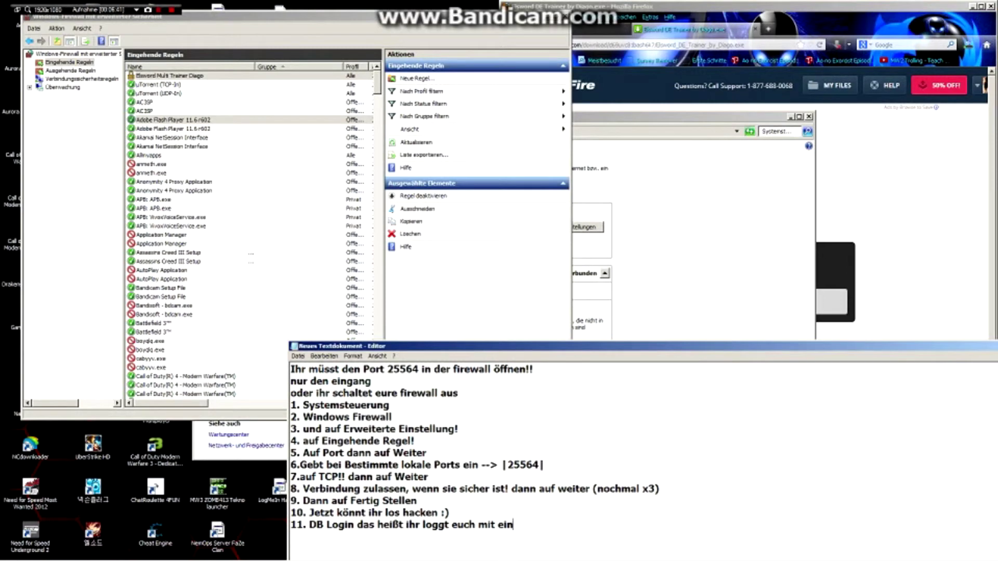
type("em Gast Acc in der S")
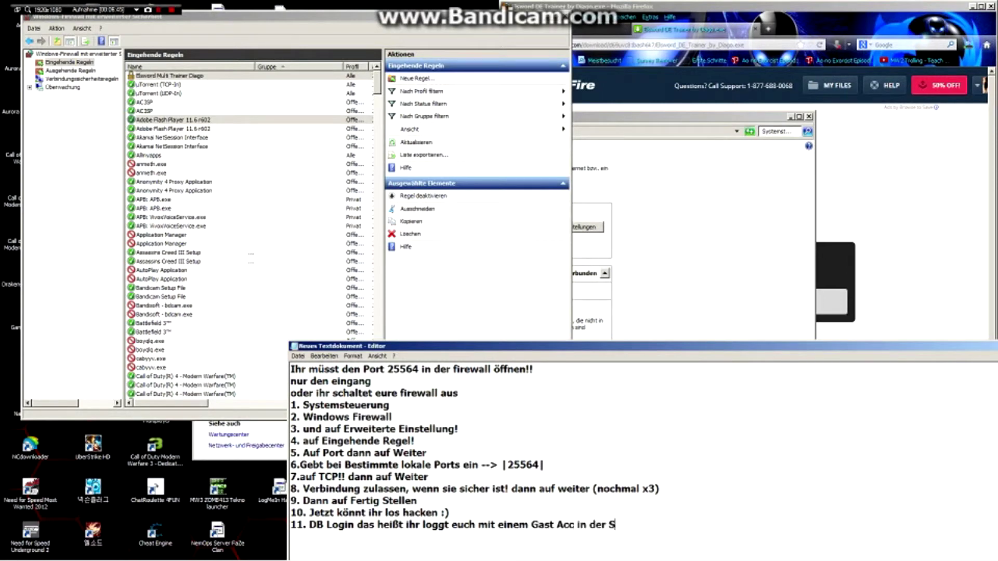
type("QL Datenbank ein")
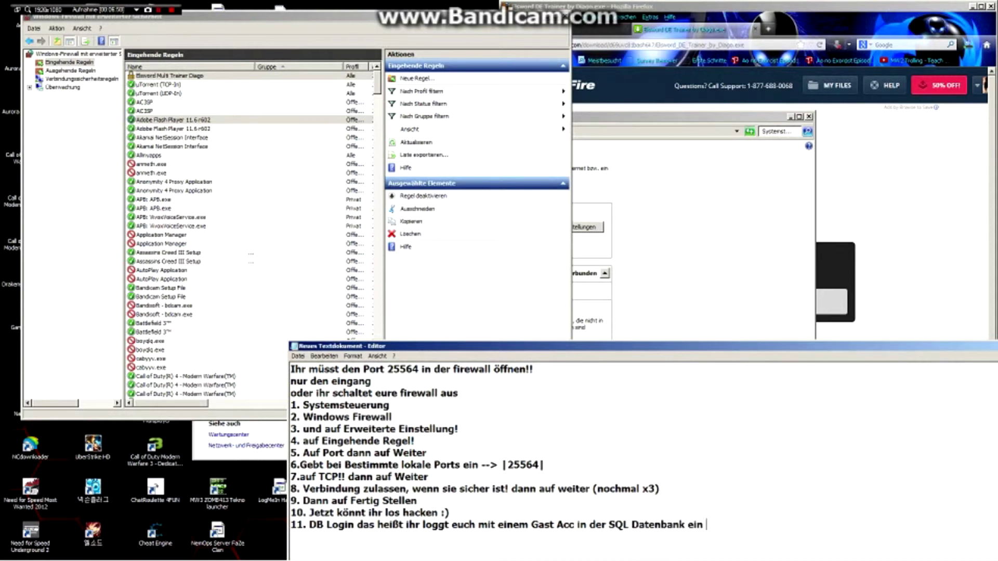
type(" 12.")
type(" Ihr könnt")
type("  Ihr könnt items ")
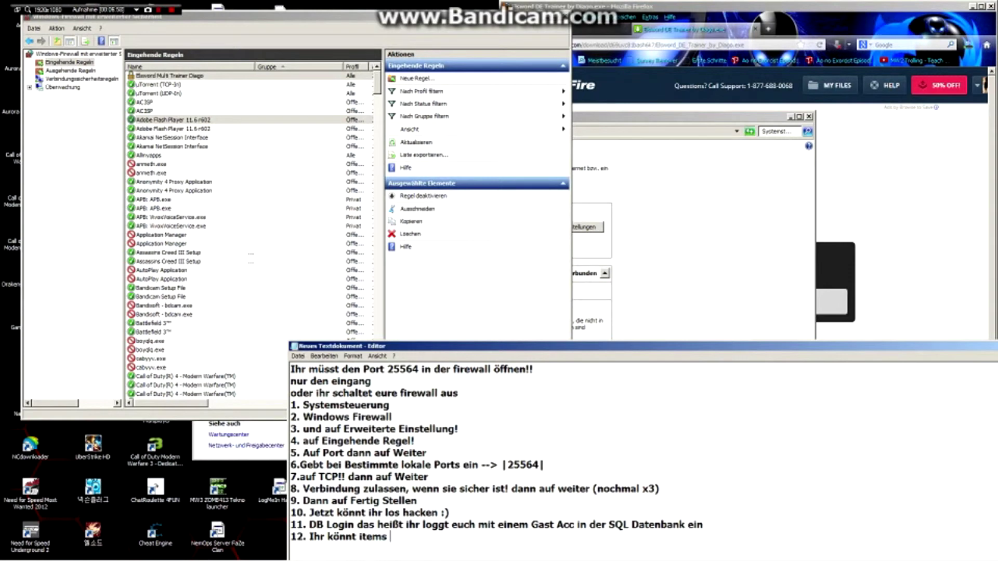
type(" im Inventar legen // Level hinzu")
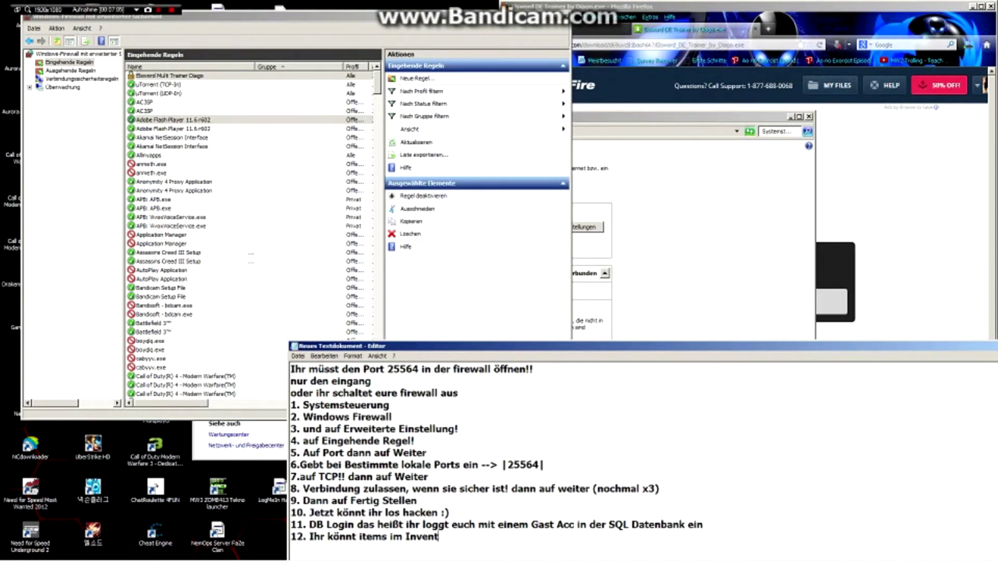
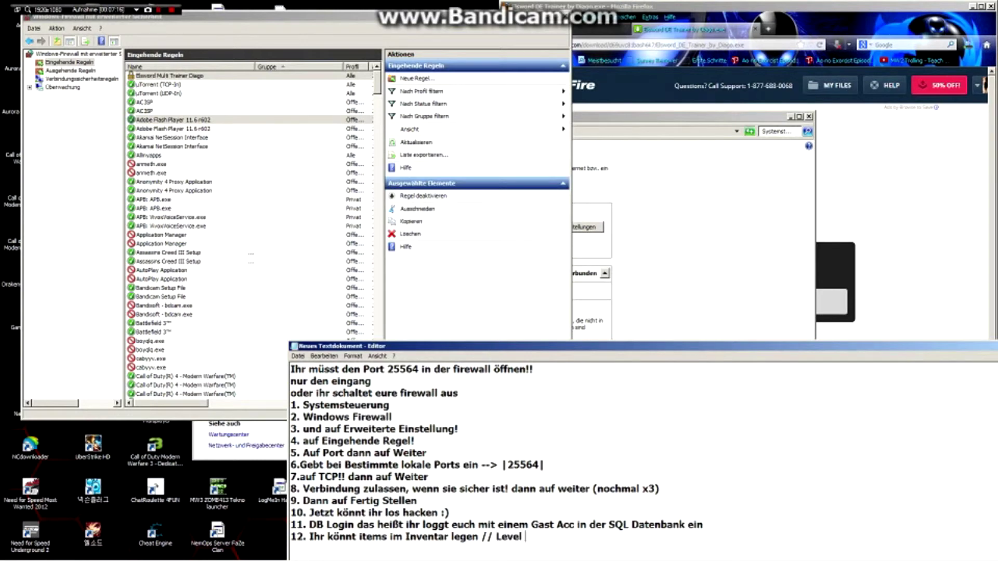
Complete line 12 of the note with "hinzufügen" and add the line "13. Oder Namen ändern" below it.
type("fügen")
key("Return")
type("13.")
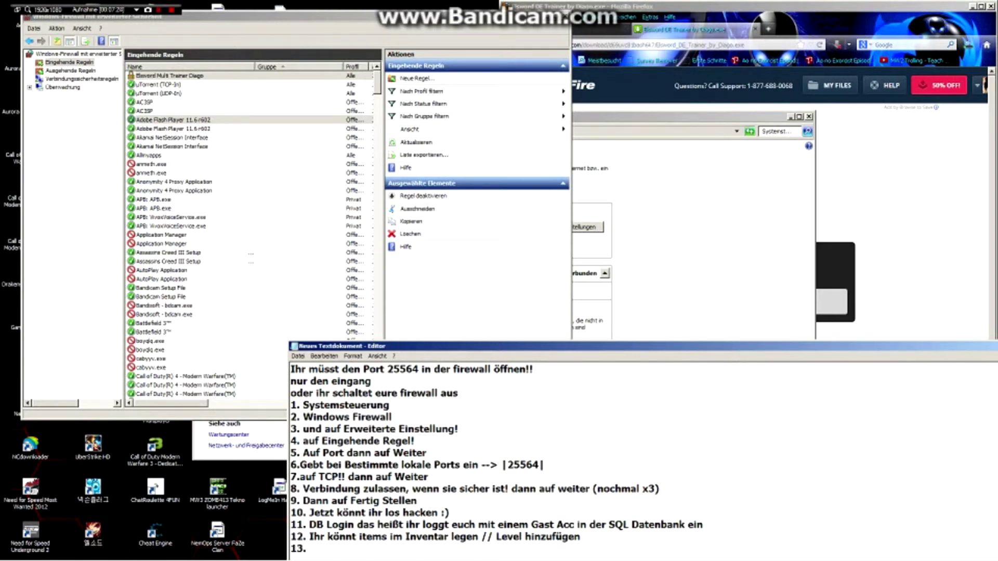
type(" Oder Namen ändern")
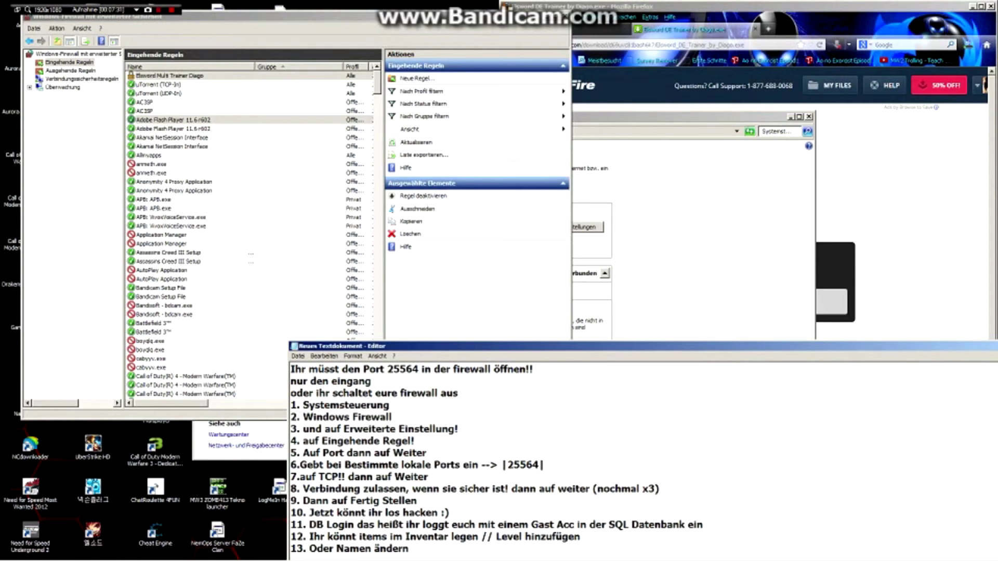
Move the note window higher on the desktop and add the line "14. Downloadlink unterm video in der Beschreibung".
mouse_move(409, 548)
left_mouse_down()
mouse_move(291, 405)
mouse_move(399, 489)
mouse_move(409, 549)
left_mouse_up()
left_click_drag(377, 345, 425, 186)
key("Return")
type("13.")
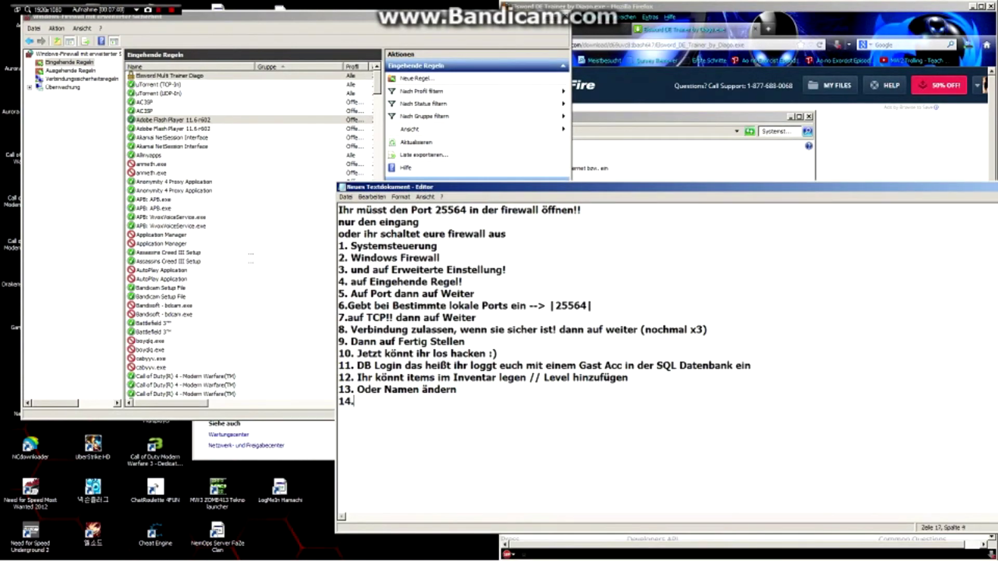
type(" Download!in")
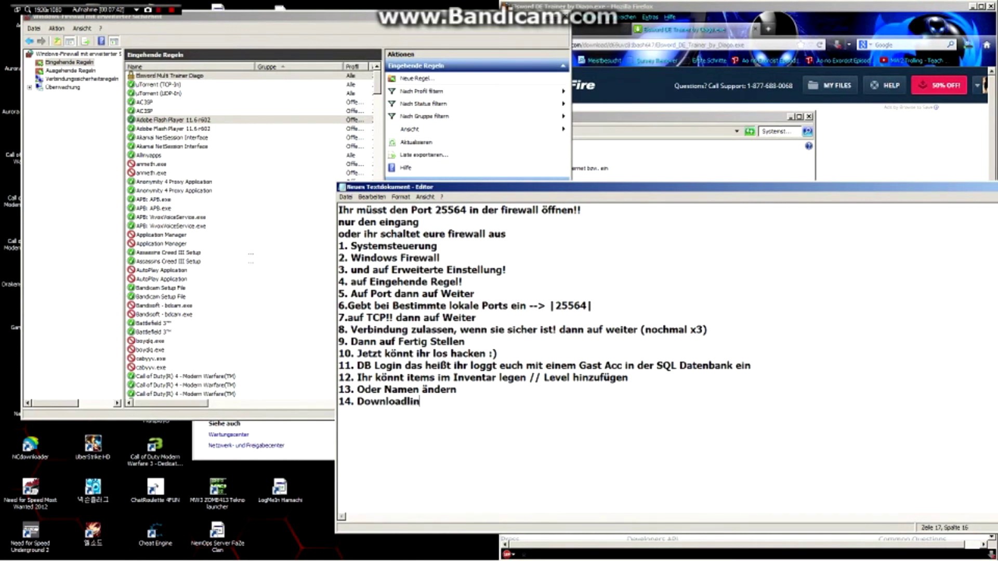
type("k unterm video in der ")
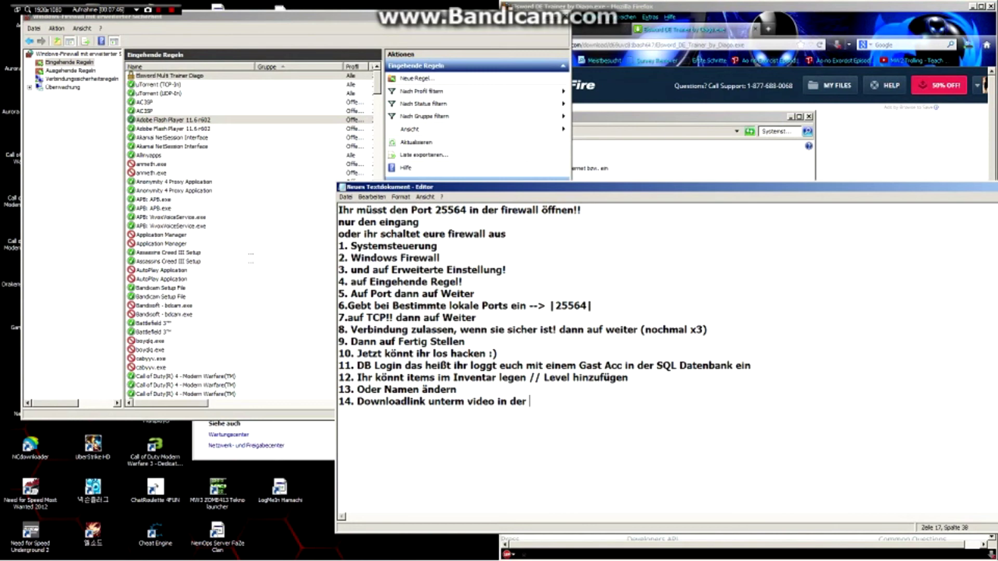
type("Beschreibung")
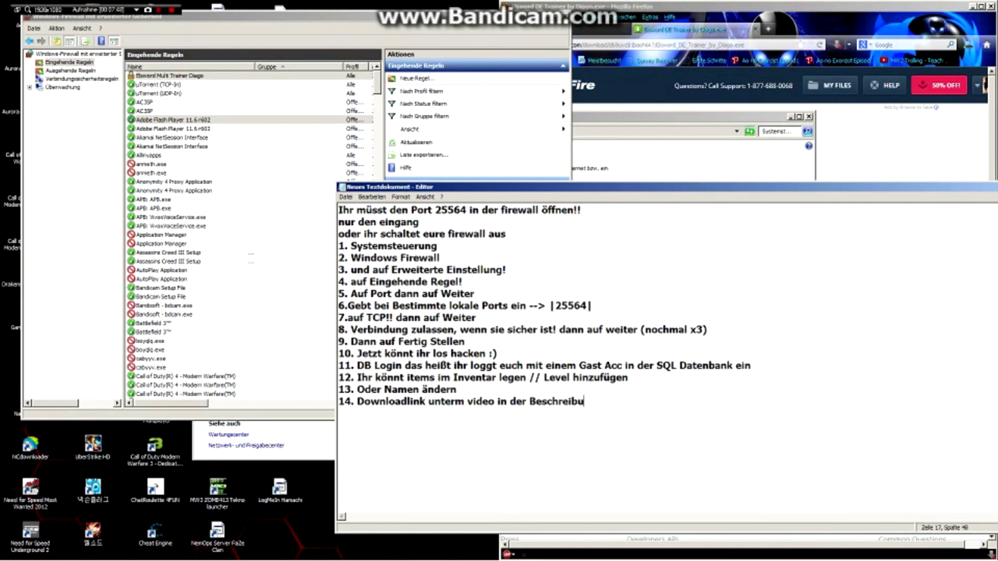